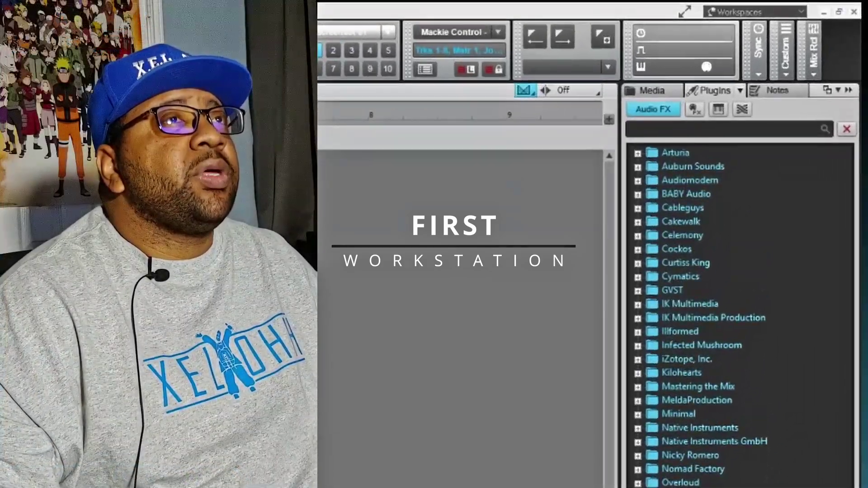
Set the workspace to None and stop playback, returning to the start of the project
{"action": "left_click", "coordinate": [802, 13]}
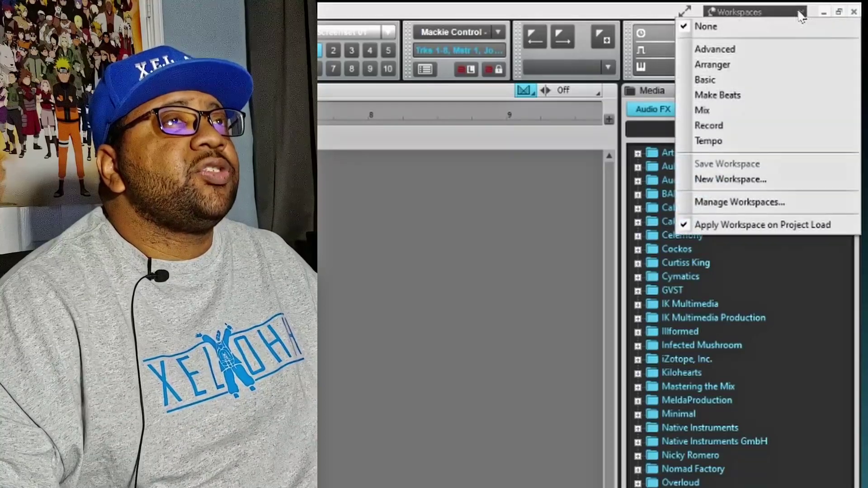
{"action": "left_click", "coordinate": [319, 268]}
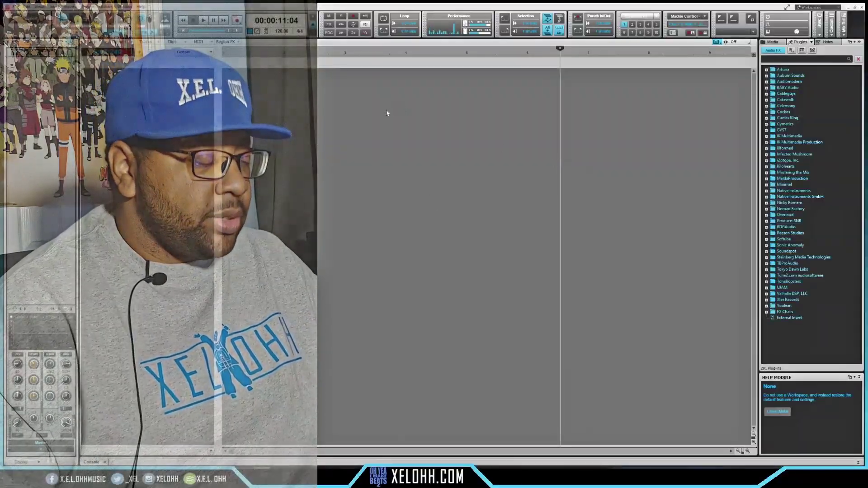
{"action": "key", "text": "space"}
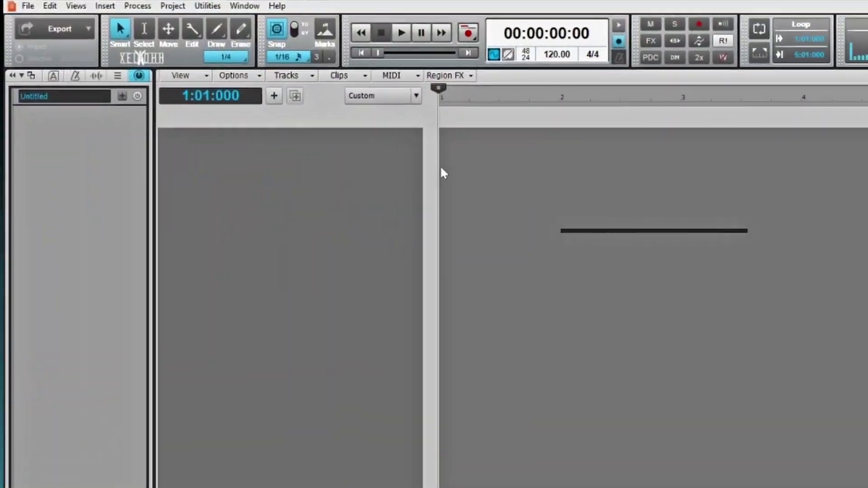
Set the track control display to All and the project tempo to 90 BPM
{"action": "left_click", "coordinate": [376, 97]}
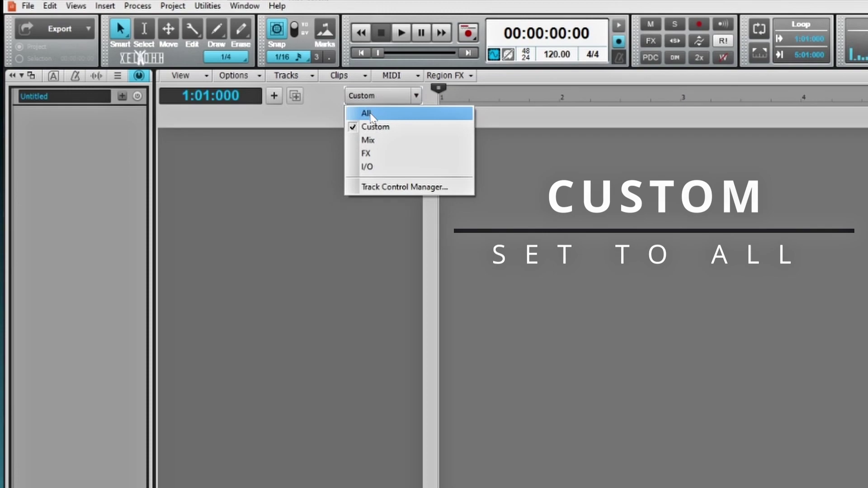
{"action": "left_click", "coordinate": [367, 113]}
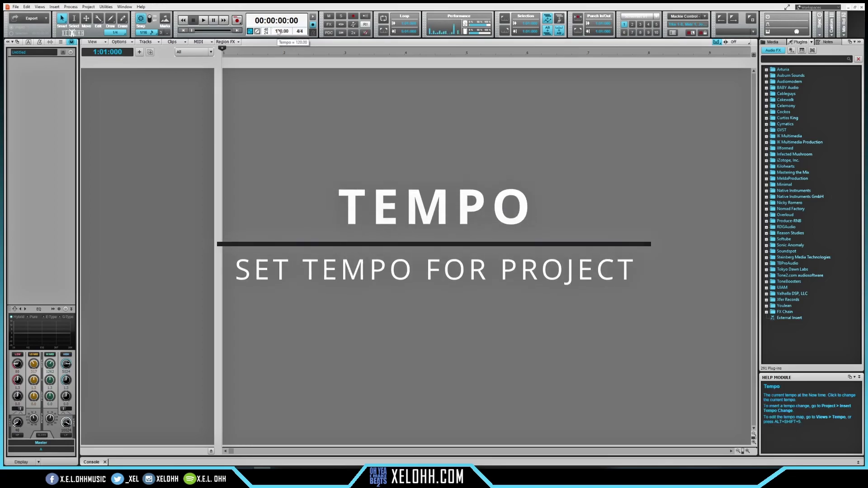
{"action": "left_click", "coordinate": [279, 31]}
{"action": "double_click", "coordinate": [279, 30]}
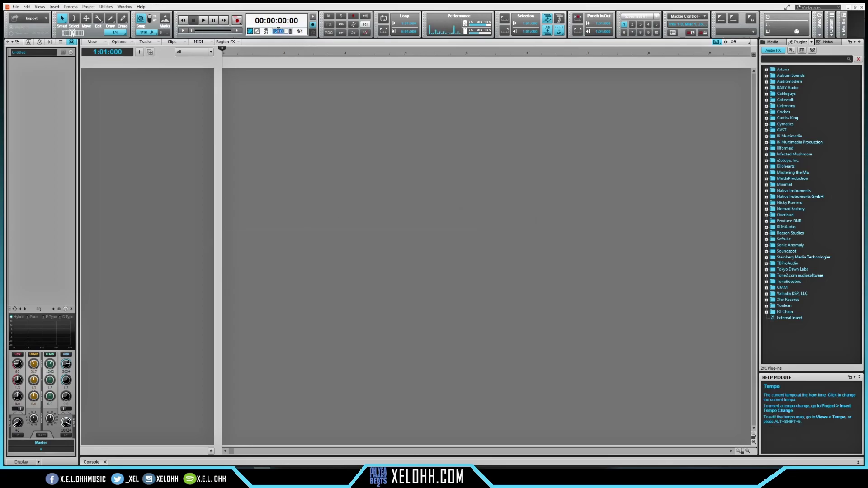
{"action": "type", "text": "90"}
{"action": "key", "text": "Return"}
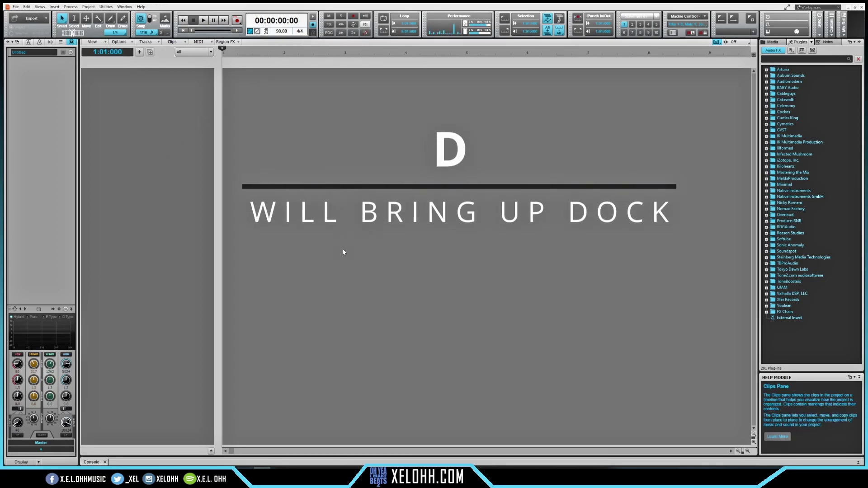
Show the MultiDock with the console and make it taller, and change the browser's docking to Dock at Left
{"action": "key", "text": "d"}
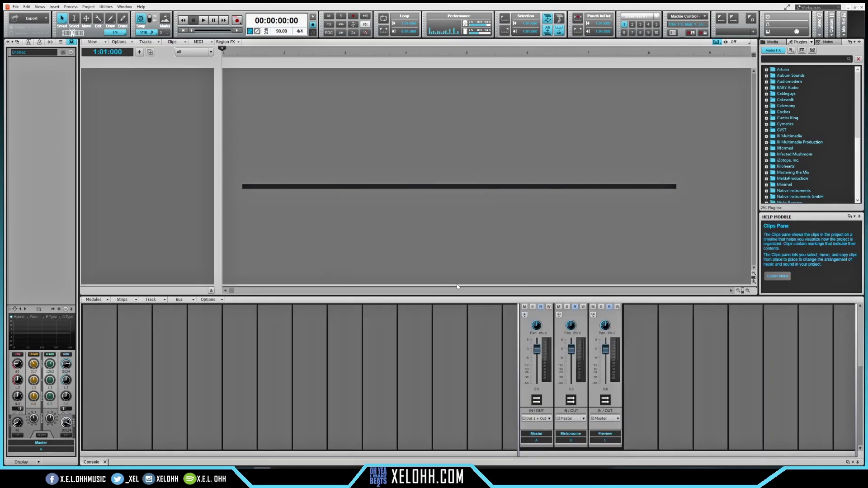
{"action": "left_click_drag", "start_coordinate": [462, 296], "coordinate": [469, 251]}
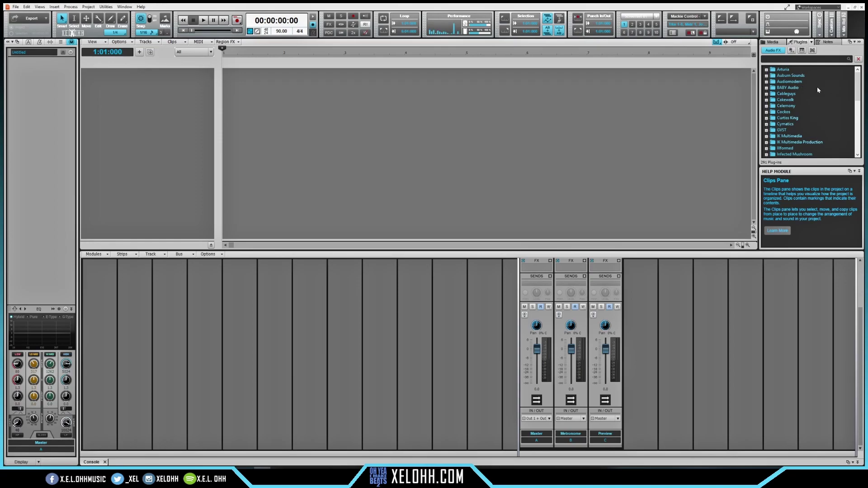
{"action": "left_click", "coordinate": [856, 42]}
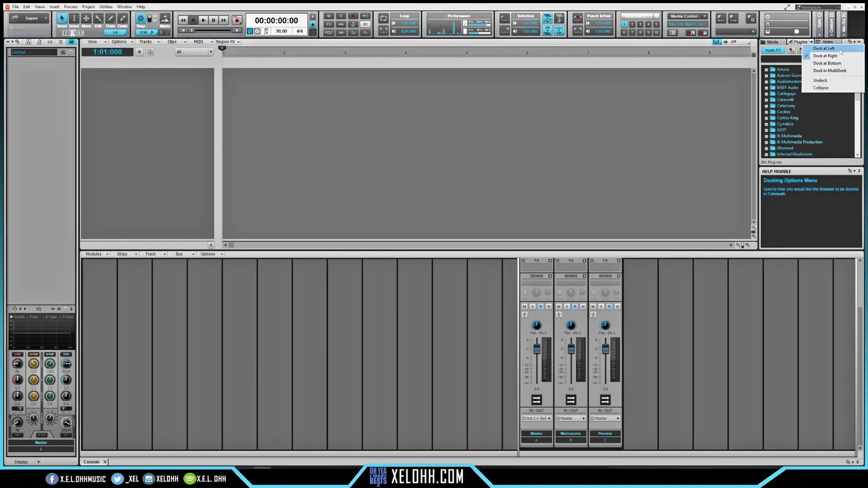
{"action": "left_click", "coordinate": [841, 51]}
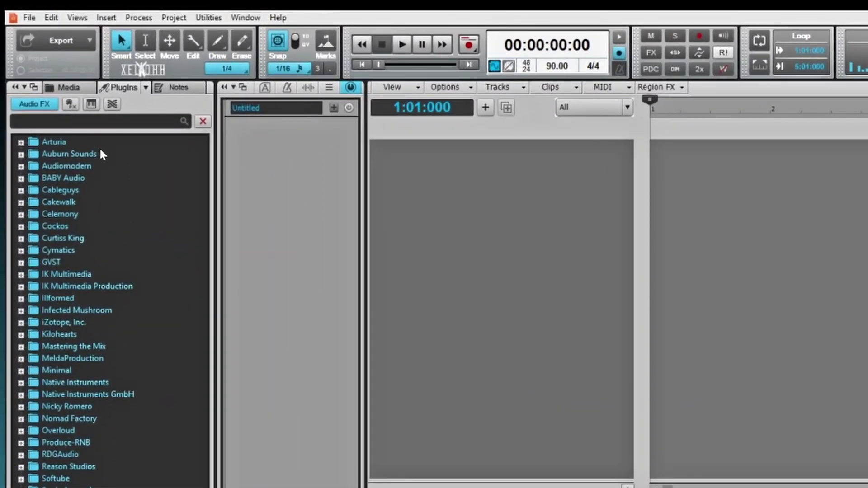
Switch the media browser to the Details view and widen its name column so the full folder names fit
{"action": "left_click", "coordinate": [75, 92]}
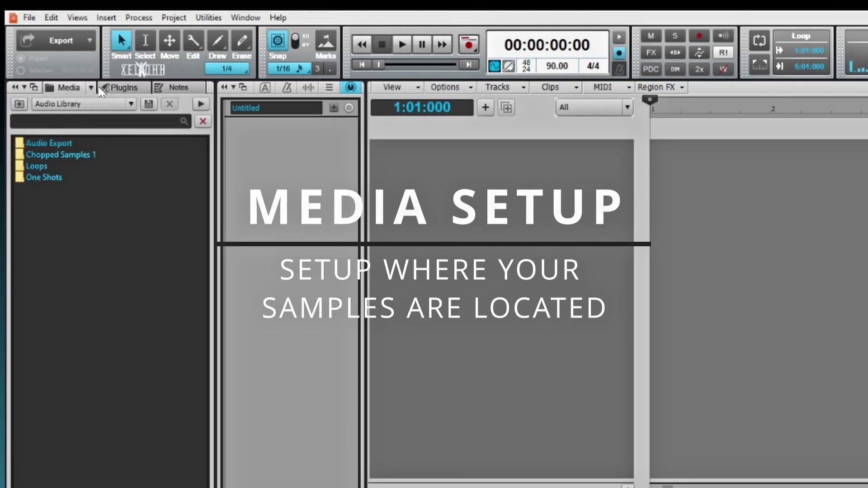
{"action": "left_click", "coordinate": [92, 89]}
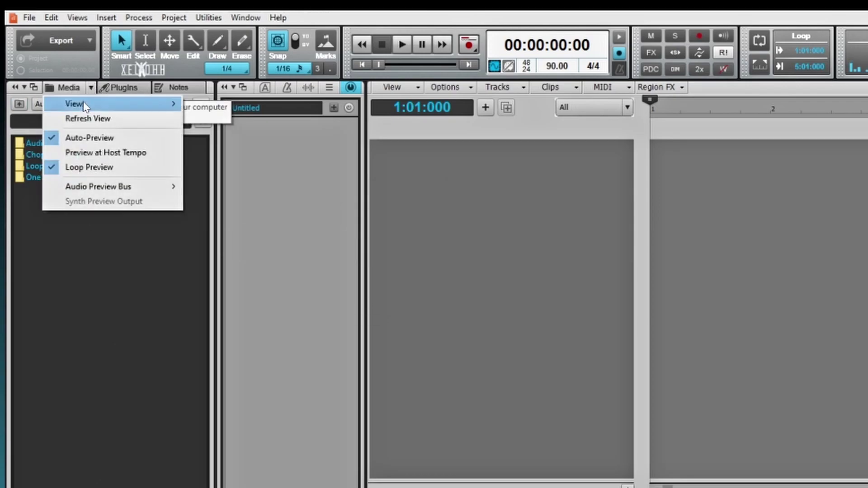
{"action": "mouse_move", "coordinate": [85, 106]}
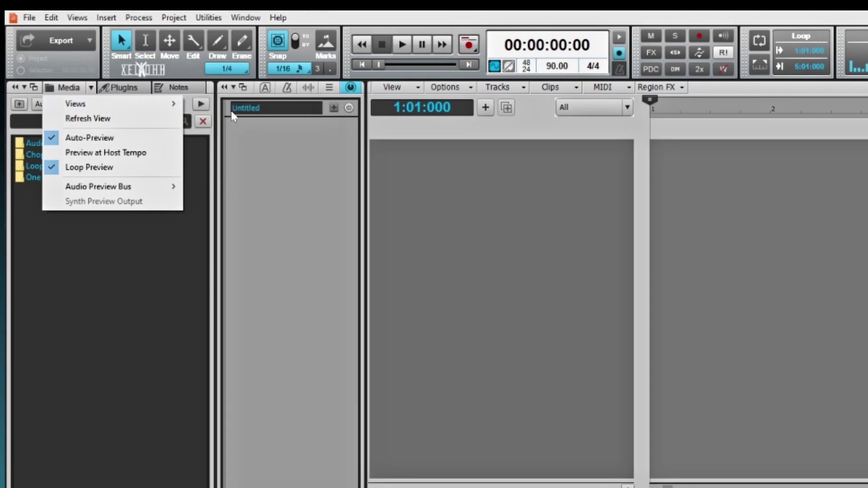
{"action": "mouse_move", "coordinate": [176, 113]}
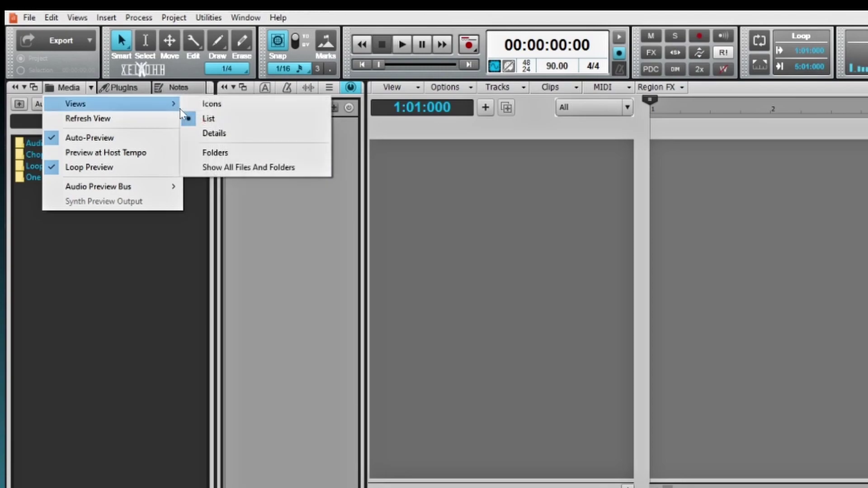
{"action": "left_click", "coordinate": [225, 135]}
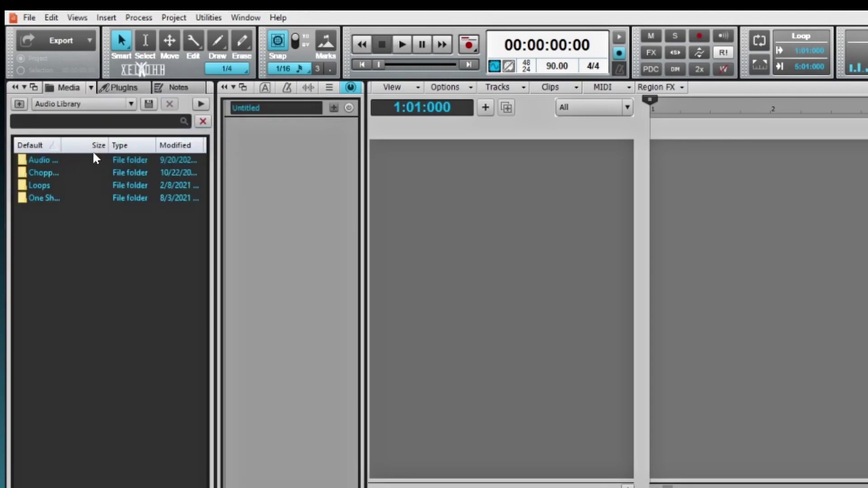
{"action": "left_click_drag", "start_coordinate": [60, 145], "coordinate": [163, 149]}
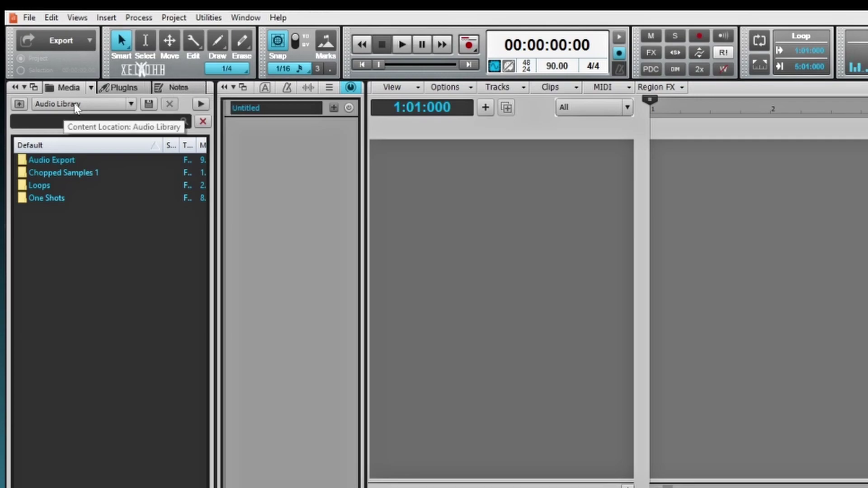
Change the media browser's content location to My Music and open the XEL Dreak Sounds folder
{"action": "left_click", "coordinate": [127, 103]}
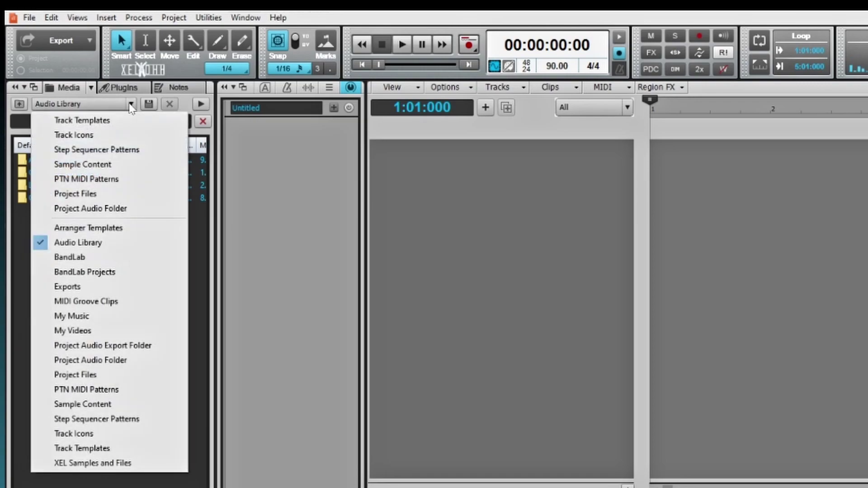
{"action": "left_click", "coordinate": [78, 316]}
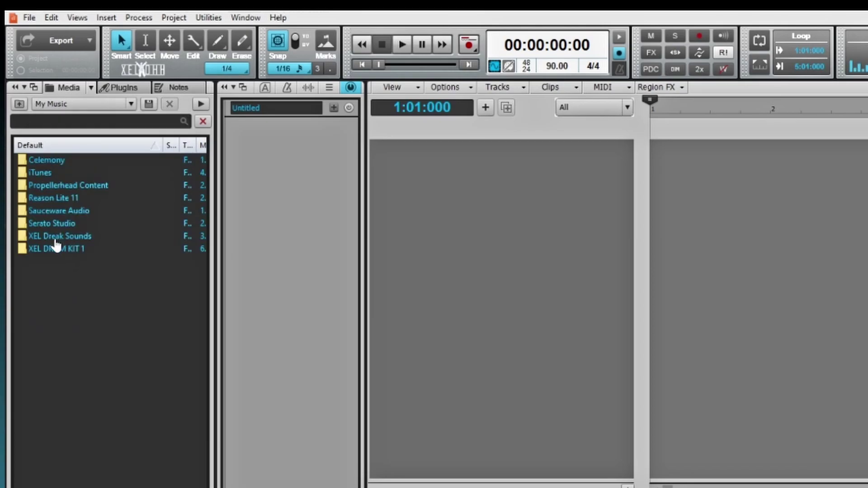
{"action": "double_click", "coordinate": [55, 239]}
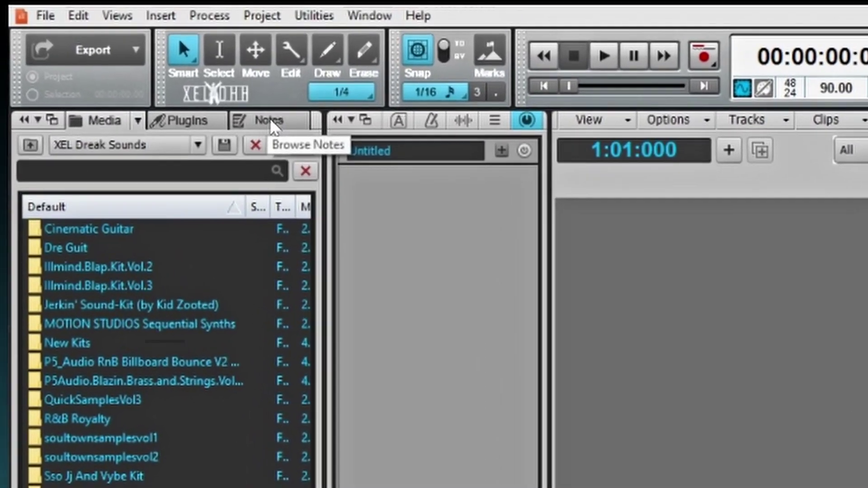
Set the project notes picture to KBD 6.bmp from C:\Cakewalk Content\Cakewalk Core\Track Icons\Synth
{"action": "left_click", "coordinate": [222, 103]}
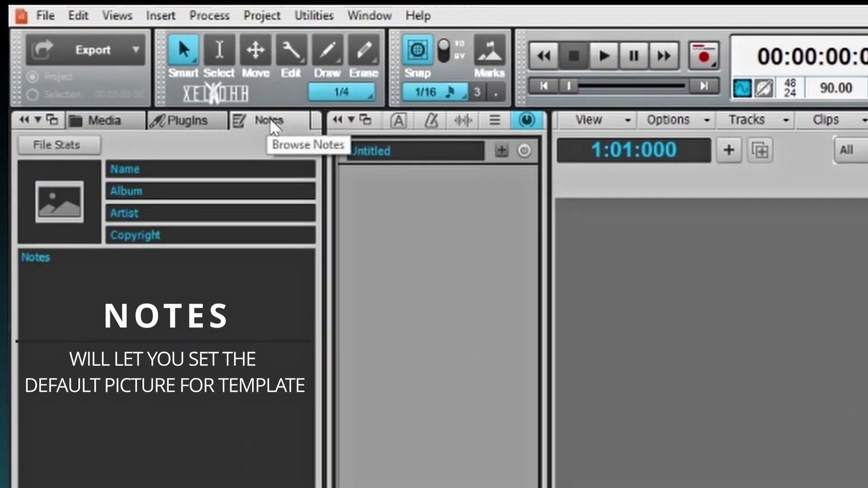
{"action": "mouse_move", "coordinate": [91, 196]}
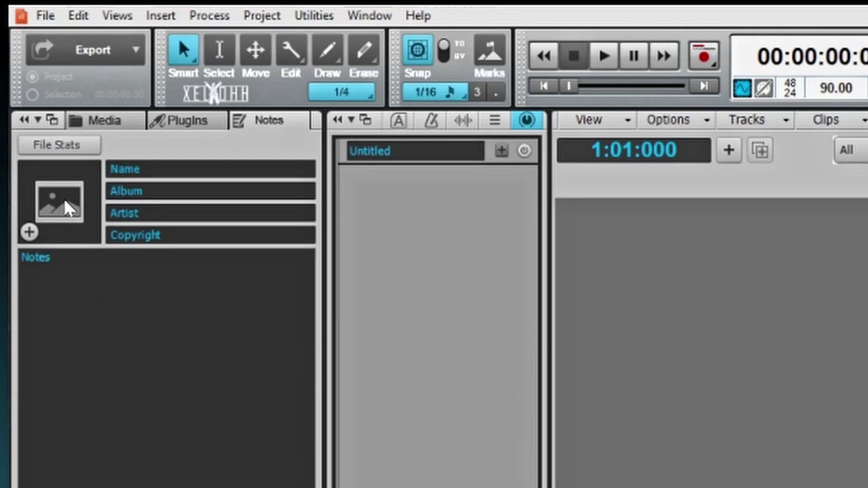
{"action": "left_click", "coordinate": [30, 233]}
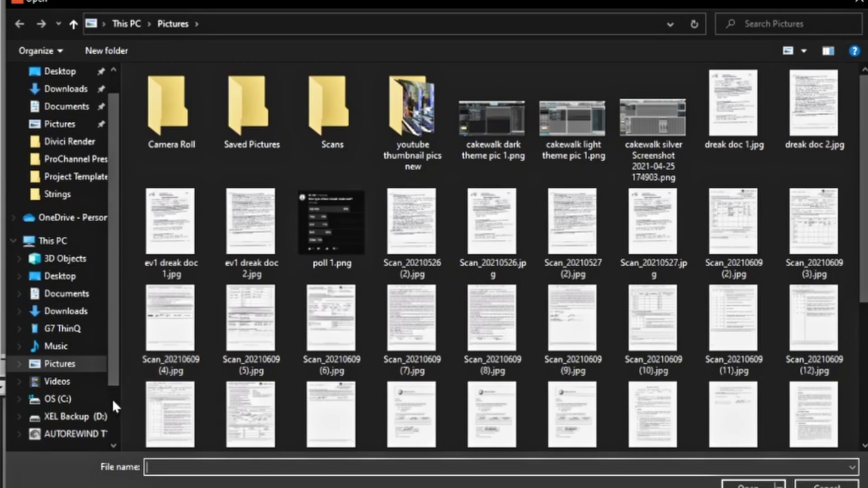
{"action": "left_click", "coordinate": [57, 403]}
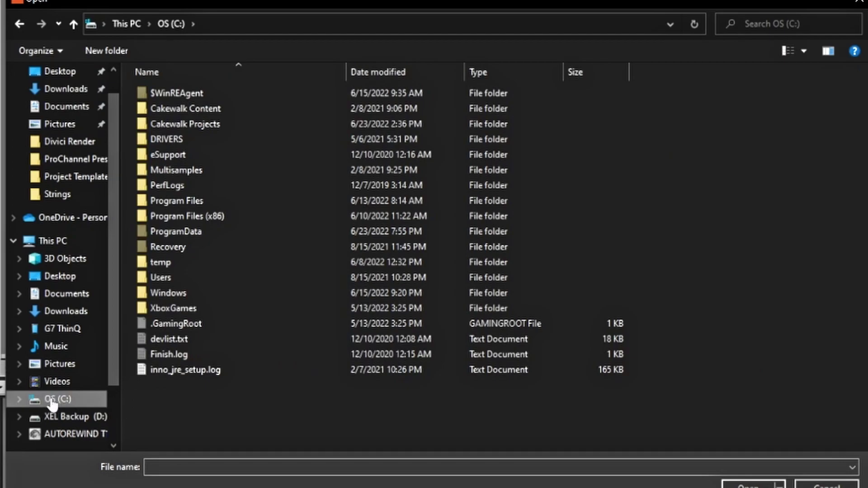
{"action": "double_click", "coordinate": [169, 114]}
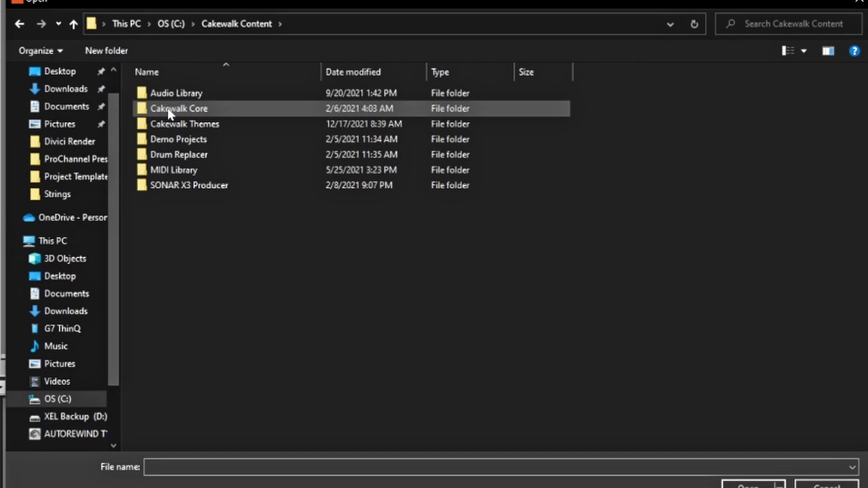
{"action": "double_click", "coordinate": [168, 110]}
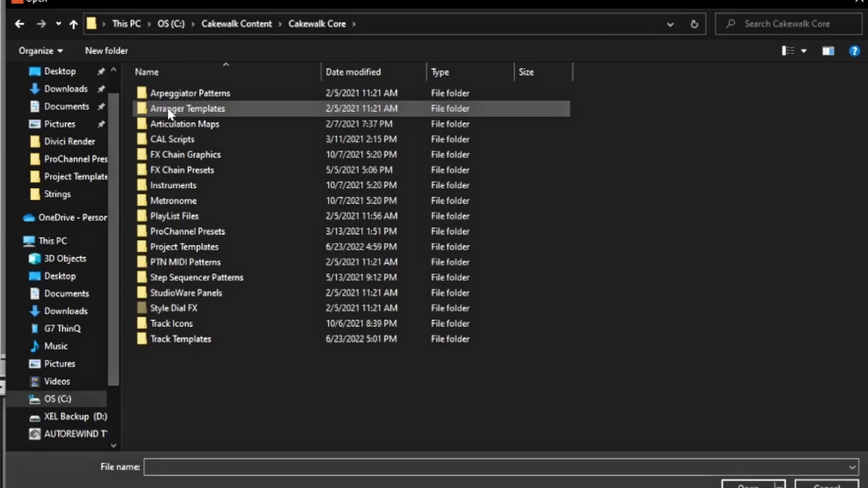
{"action": "double_click", "coordinate": [171, 323]}
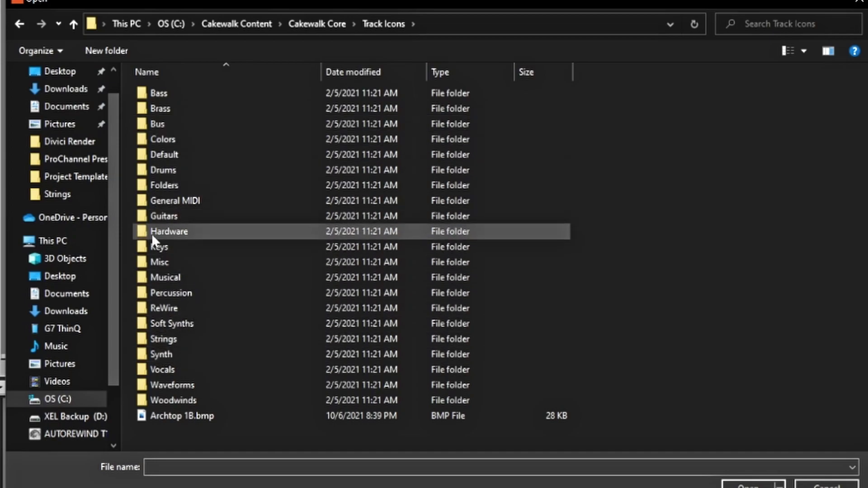
{"action": "double_click", "coordinate": [158, 357]}
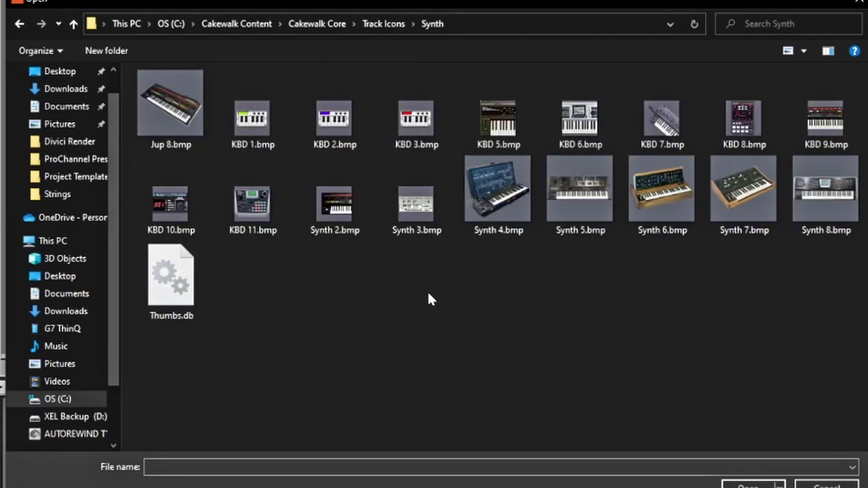
{"action": "left_click", "coordinate": [586, 119]}
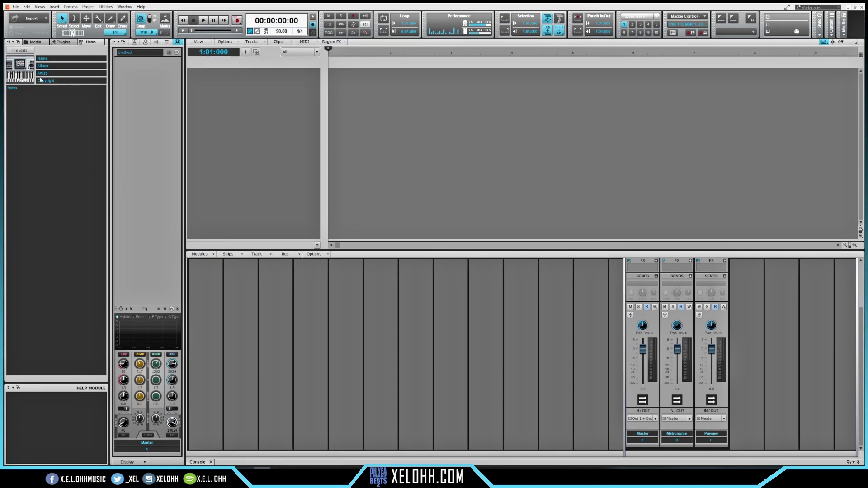
Delete the Metronome and Preview buses from the console
{"action": "left_click", "coordinate": [676, 441]}
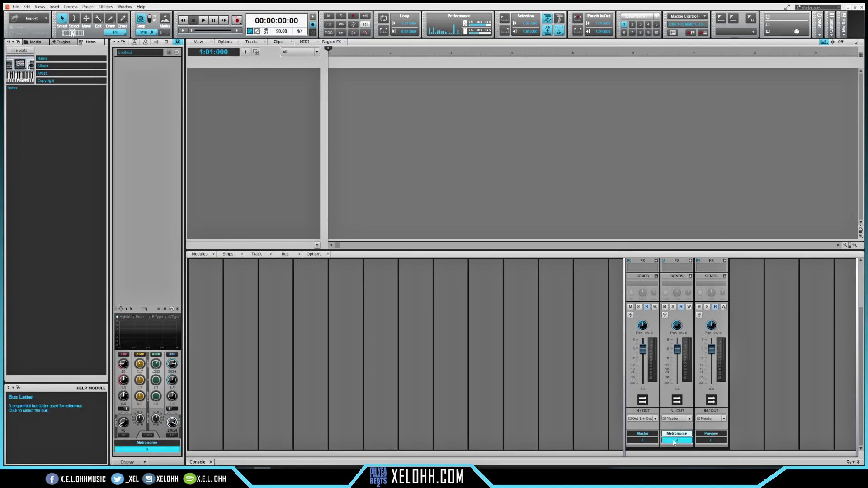
{"action": "right_click", "coordinate": [721, 428]}
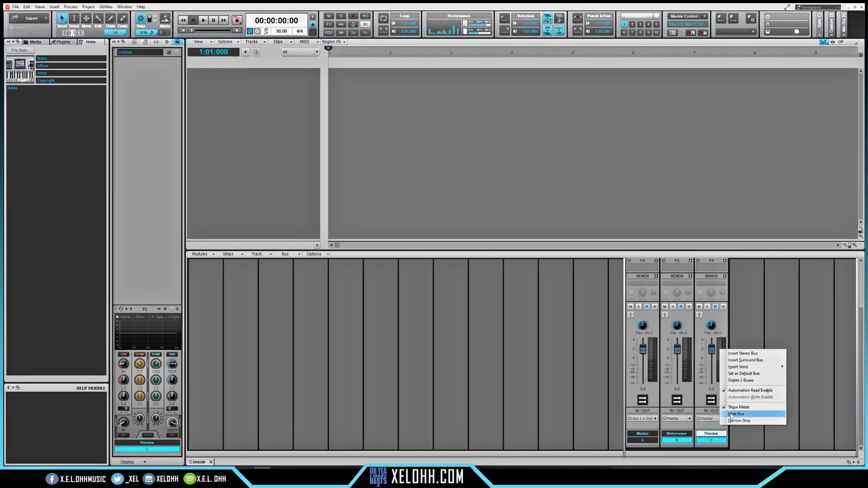
{"action": "left_click", "coordinate": [746, 381]}
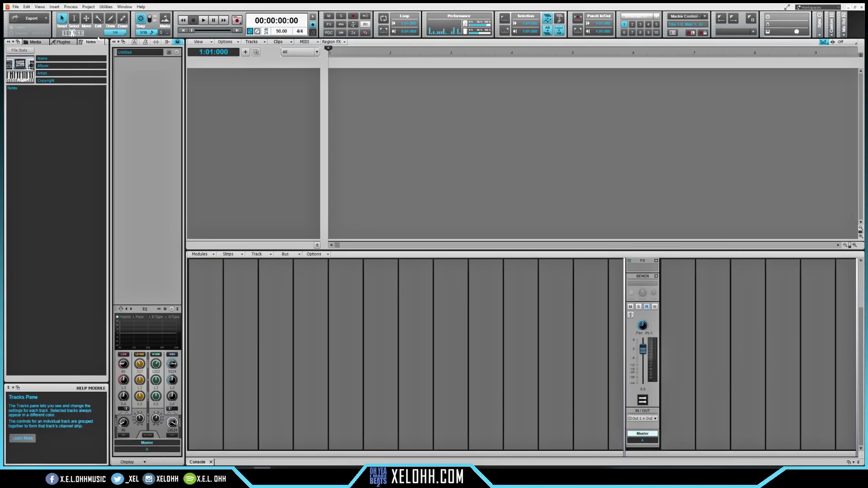
Save the project as a Template named YT 1 in the Template Files (.CWT, .TPL) folder
{"action": "left_click", "coordinate": [16, 8]}
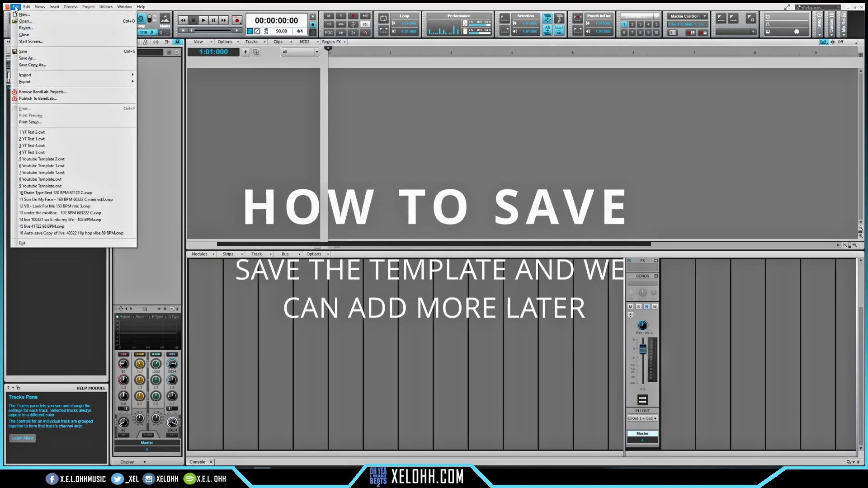
{"action": "left_click", "coordinate": [43, 52]}
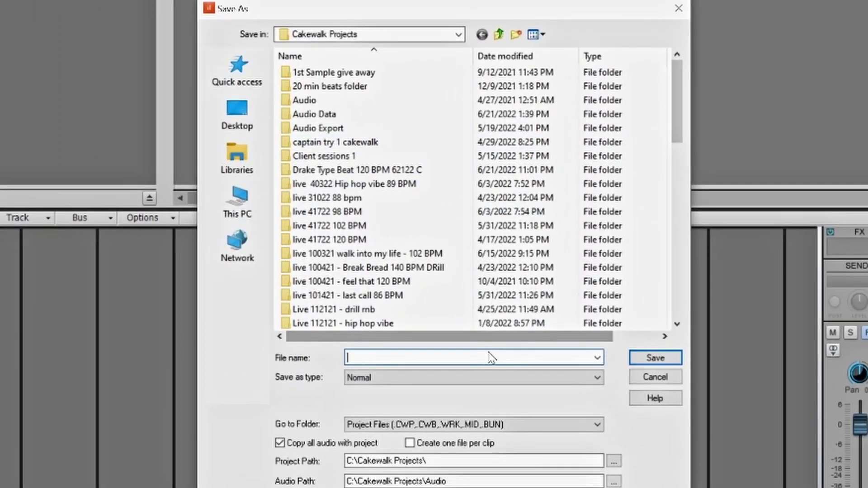
{"action": "left_click", "coordinate": [439, 378]}
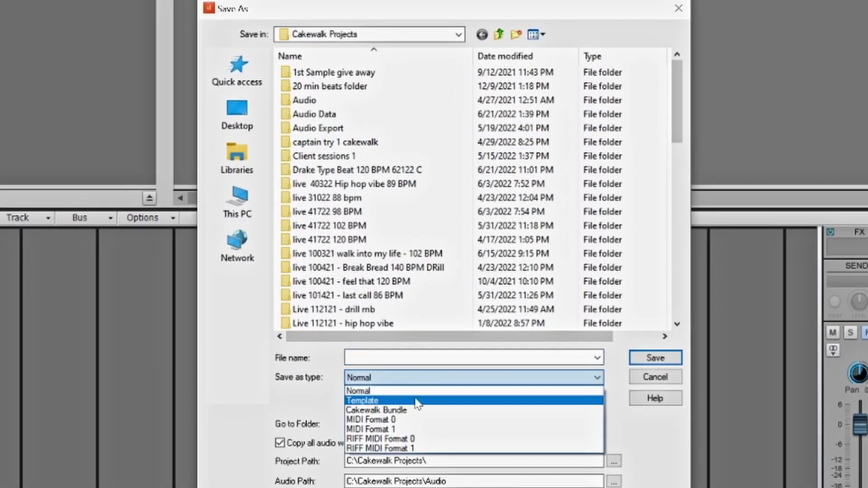
{"action": "left_click", "coordinate": [417, 401]}
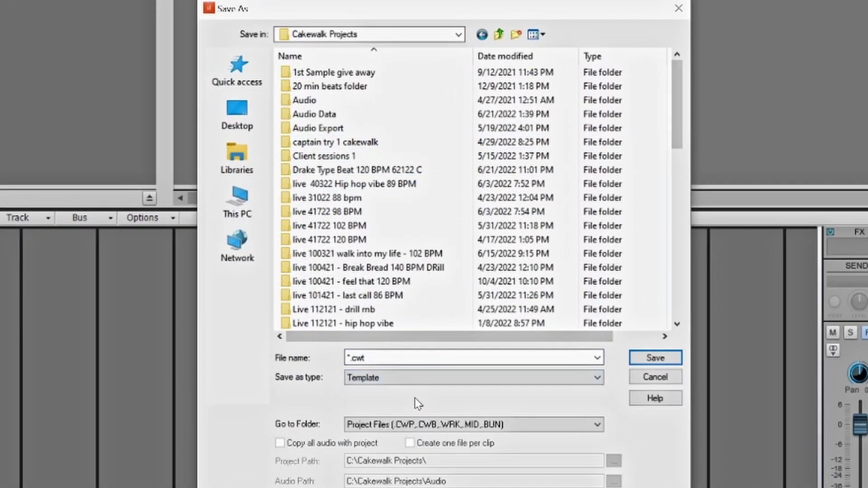
{"action": "left_click", "coordinate": [429, 430]}
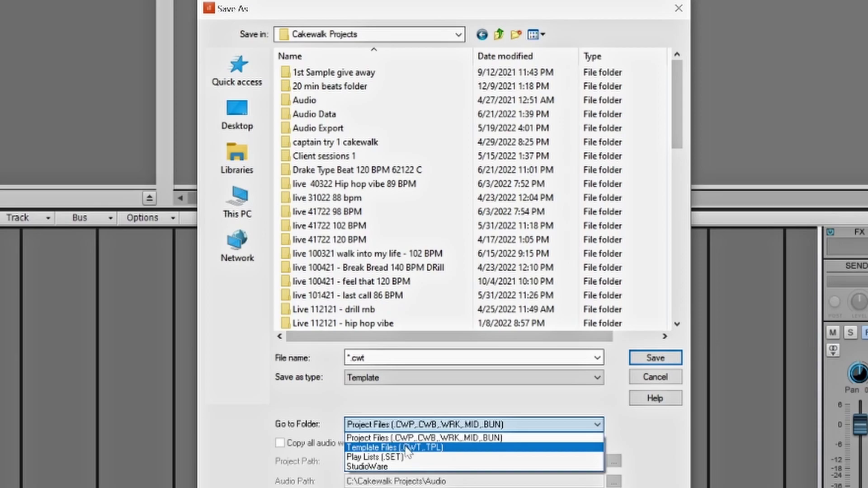
{"action": "left_click", "coordinate": [407, 449]}
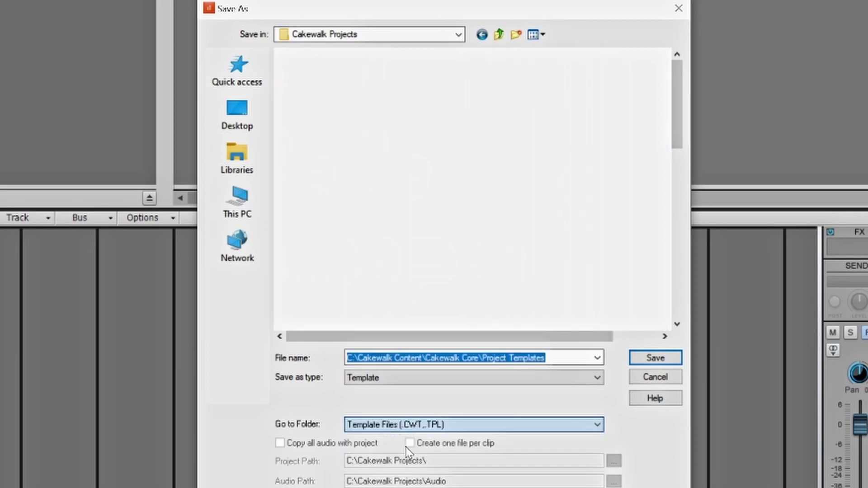
{"action": "double_click", "coordinate": [362, 357]}
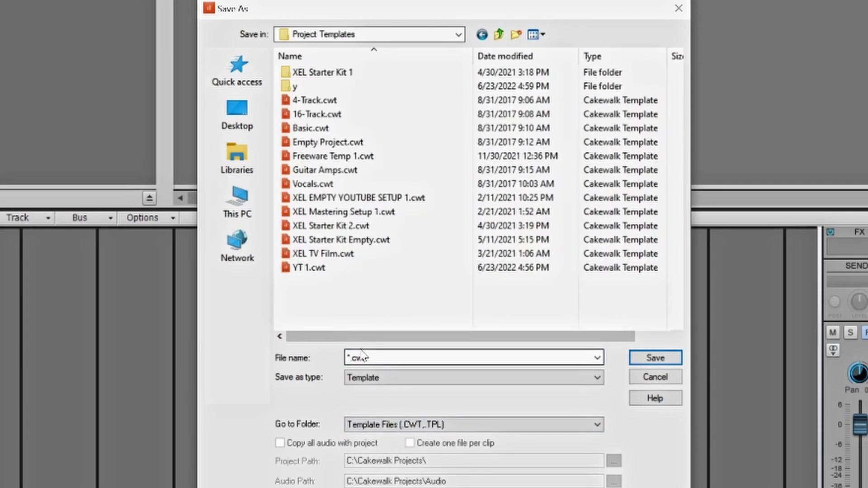
{"action": "key", "text": "BackSpace"}
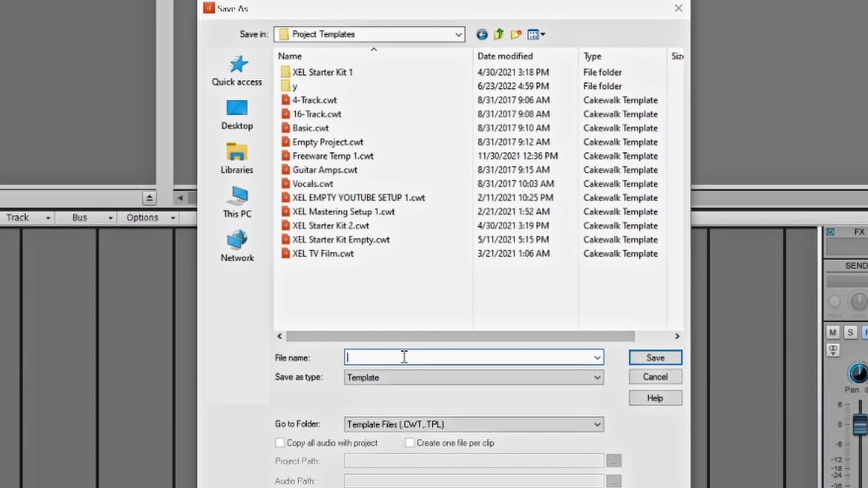
{"action": "type", "text": "YT 1"}
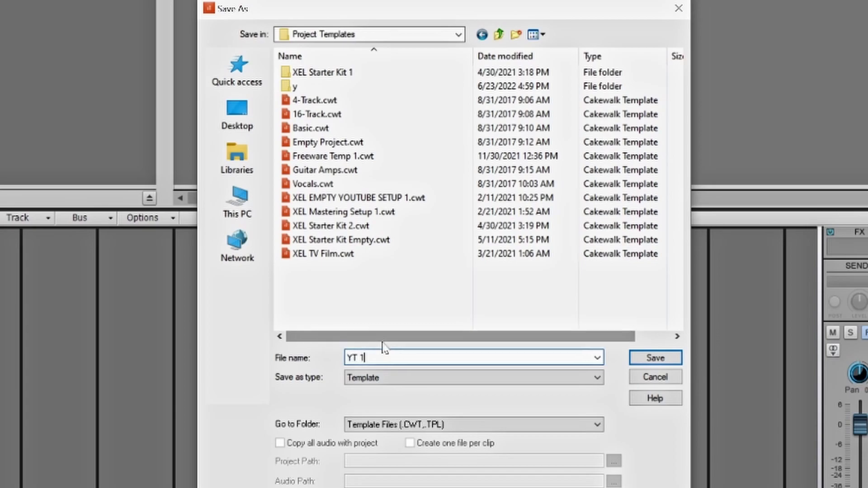
{"action": "left_click", "coordinate": [661, 360]}
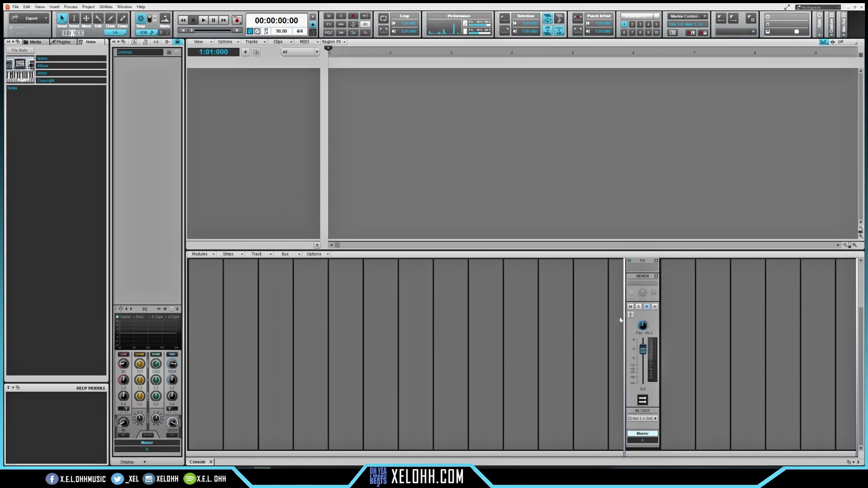
Widen the console's bus pane and insert four stereo buses beside the Master bus
{"action": "left_click_drag", "start_coordinate": [625, 320], "coordinate": [542, 323]}
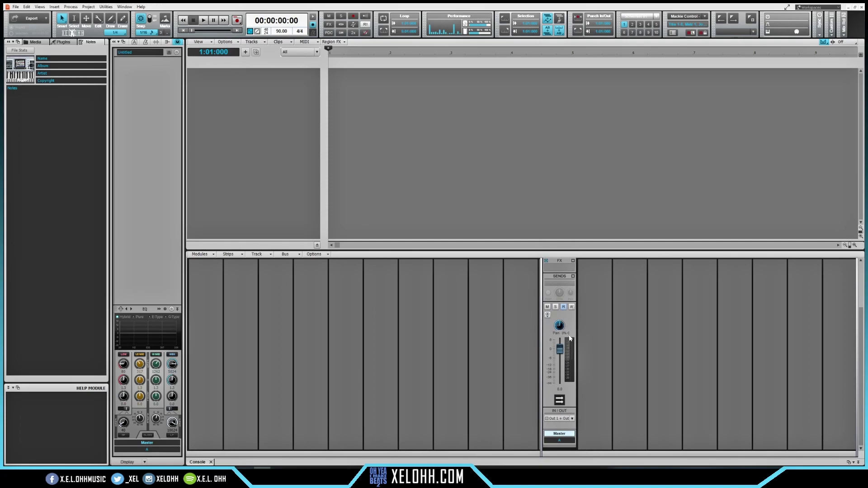
{"action": "right_click", "coordinate": [600, 350]}
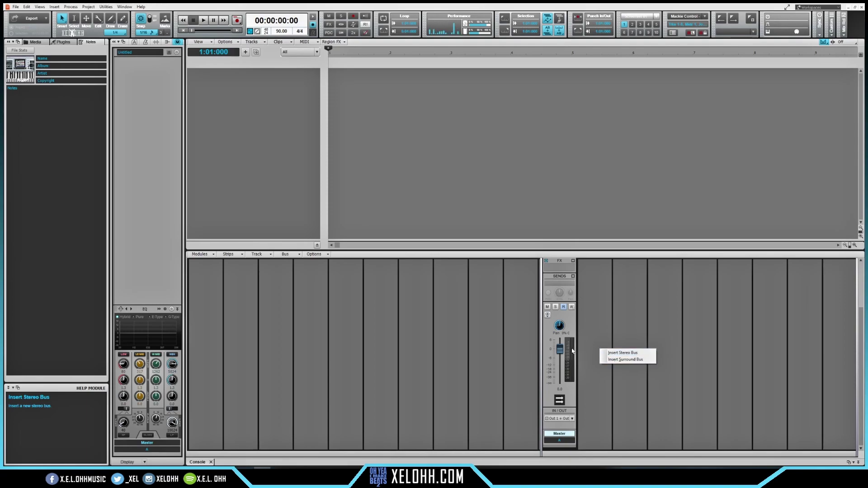
{"action": "left_click", "coordinate": [622, 353]}
{"action": "right_click", "coordinate": [629, 355]}
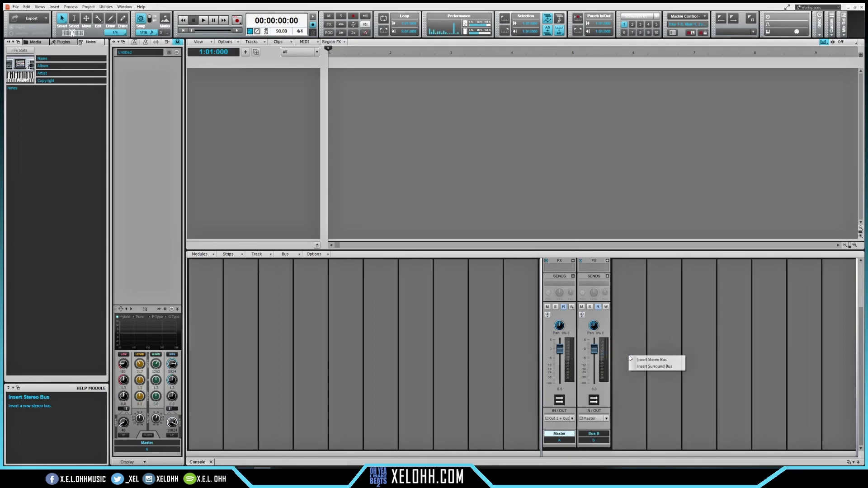
{"action": "left_click", "coordinate": [681, 359]}
{"action": "left_click", "coordinate": [682, 359]}
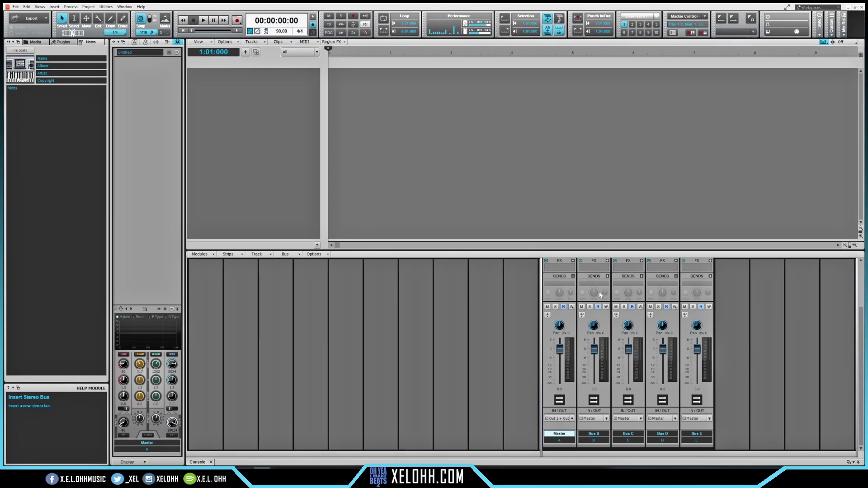
Insert Sonitus Compressor in the FX rack of Bus B and Sonitus Reverb in that of Bus C
{"action": "left_click", "coordinate": [608, 262]}
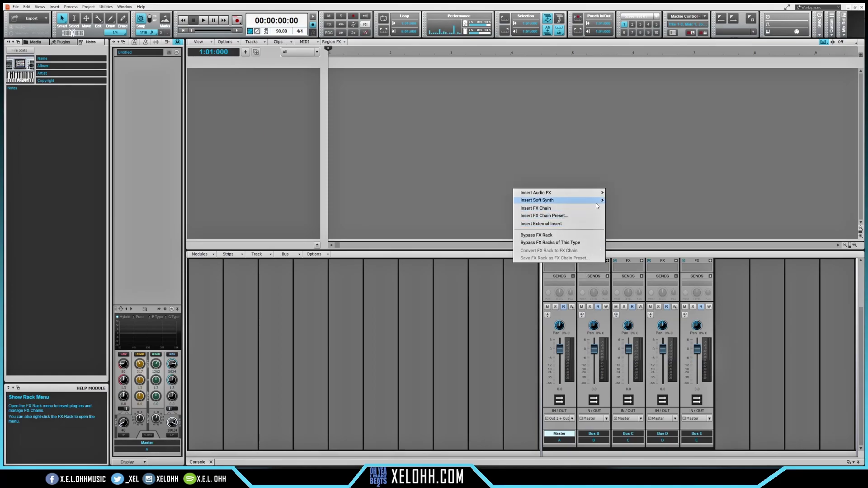
{"action": "mouse_move", "coordinate": [600, 196]}
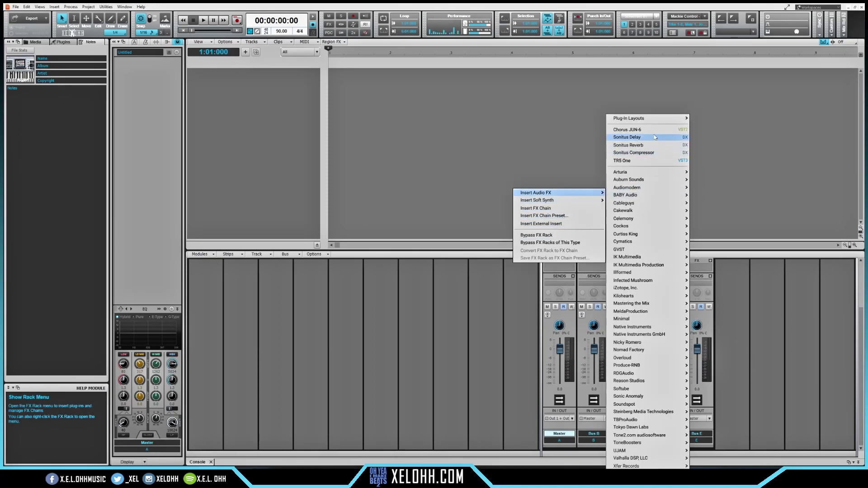
{"action": "left_click", "coordinate": [633, 153]}
{"action": "left_click", "coordinate": [641, 262]}
{"action": "mouse_move", "coordinate": [631, 191]}
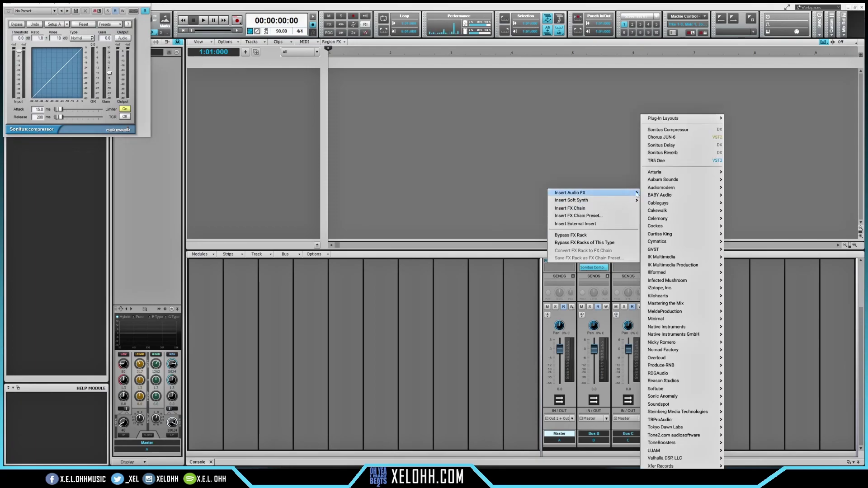
{"action": "left_click", "coordinate": [691, 153]}
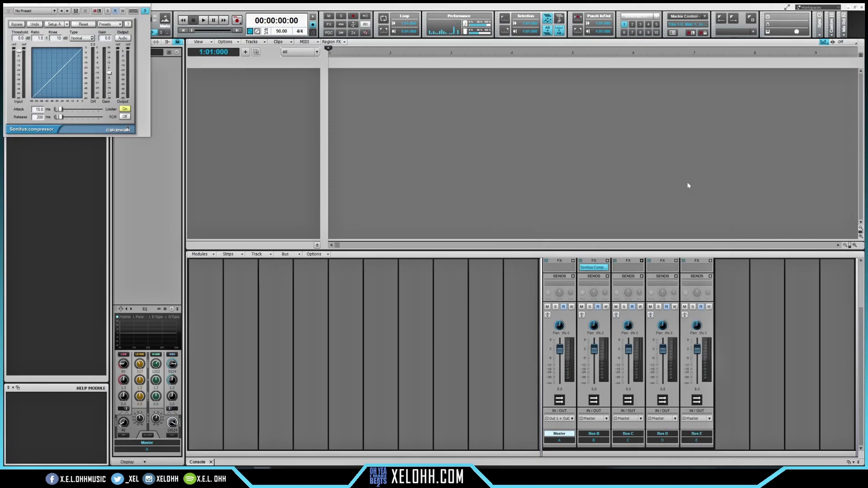
Insert Sonitus Delay in the FX rack of Bus D and Chorus JUN-6 in that of Bus E
{"action": "left_click", "coordinate": [676, 262]}
{"action": "mouse_move", "coordinate": [665, 192]}
{"action": "left_click", "coordinate": [703, 154]}
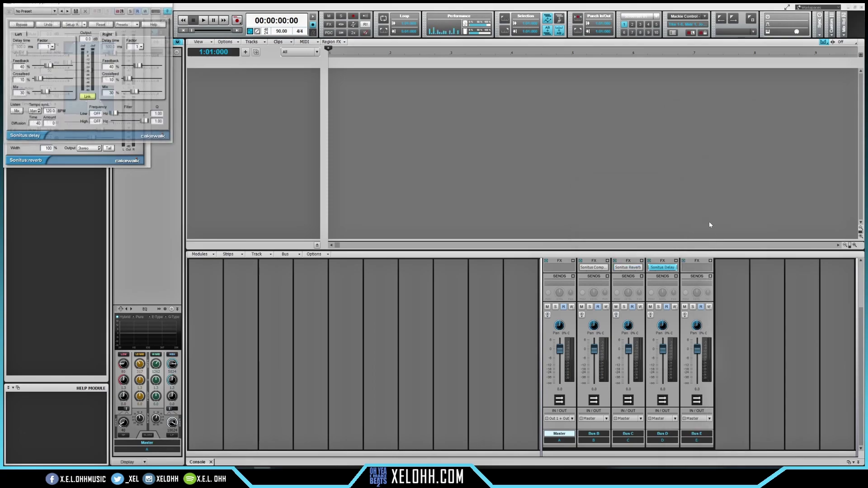
{"action": "left_click", "coordinate": [711, 262]}
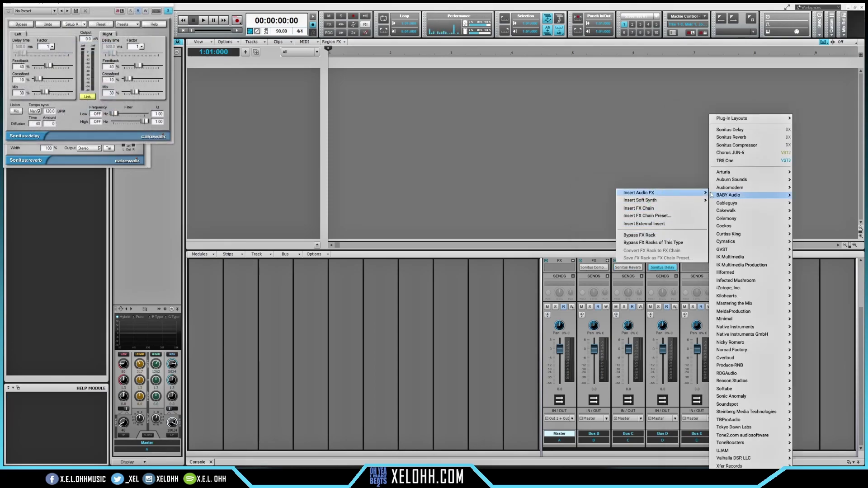
{"action": "left_click", "coordinate": [720, 248]}
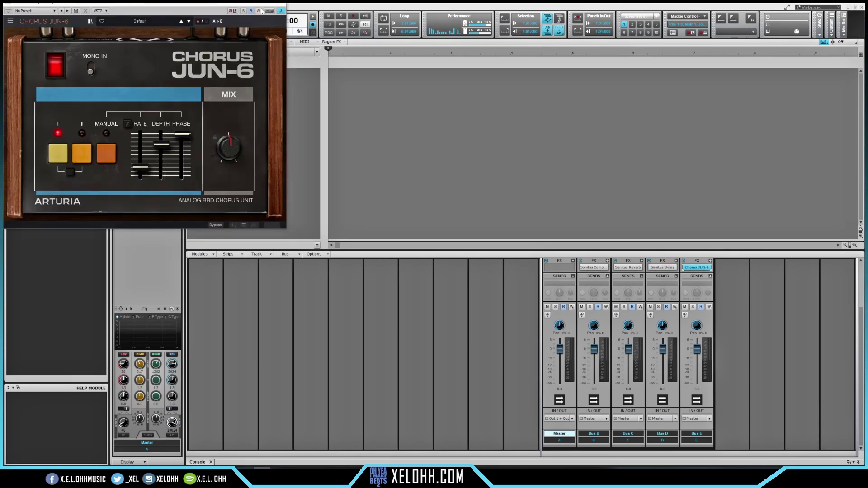
Close the open plug-in windows and save the changes to the template
{"action": "left_click", "coordinate": [281, 6]}
{"action": "left_click", "coordinate": [172, 5]}
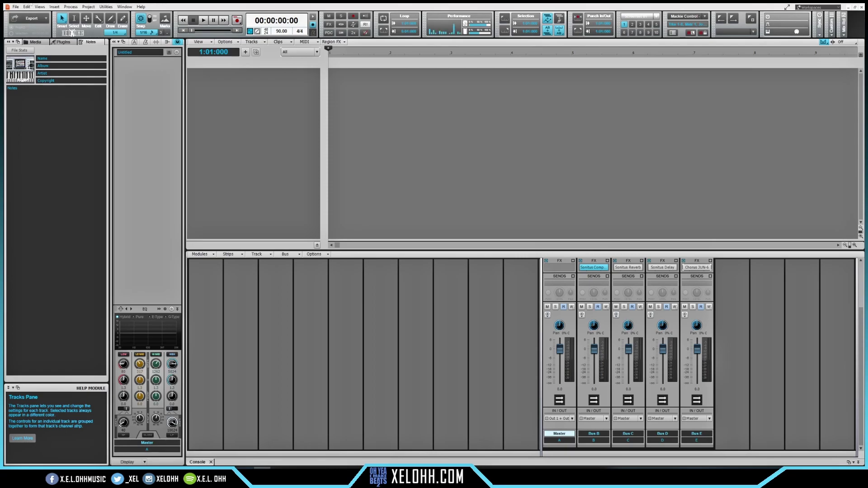
{"action": "left_click", "coordinate": [16, 7]}
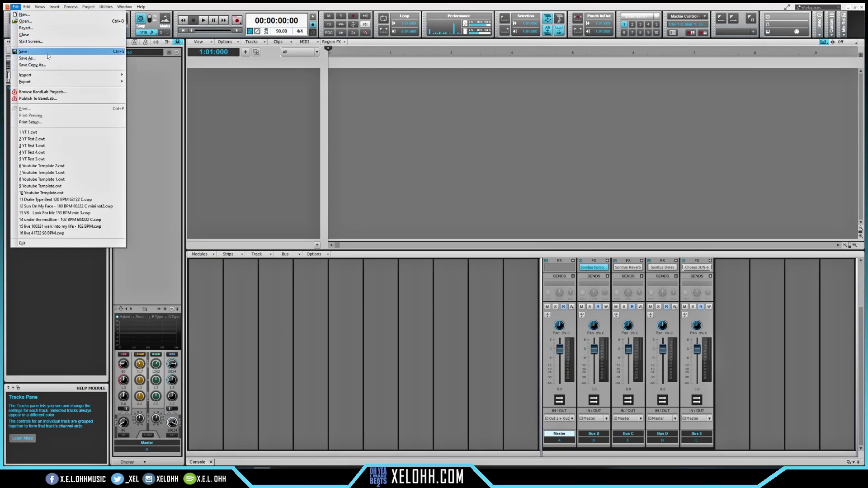
{"action": "left_click", "coordinate": [49, 56]}
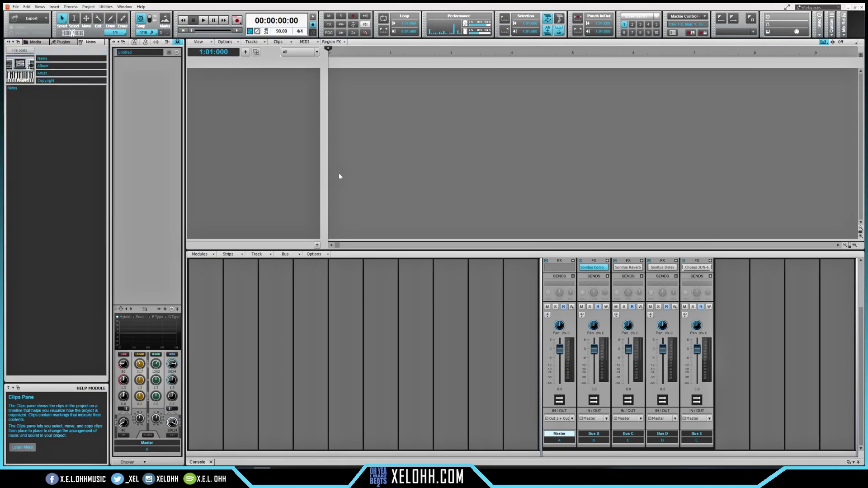
Close the project and start a new project from the YT 1.cwt template
{"action": "left_click", "coordinate": [16, 6]}
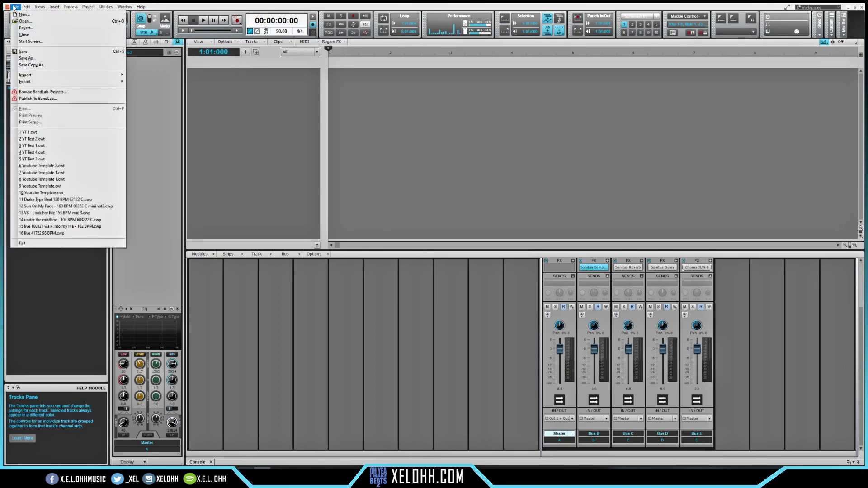
{"action": "left_click", "coordinate": [24, 35]}
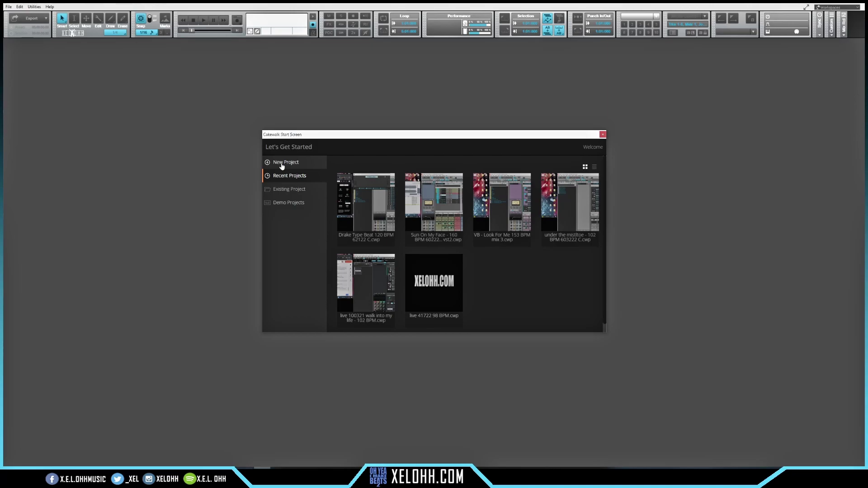
{"action": "left_click", "coordinate": [282, 163]}
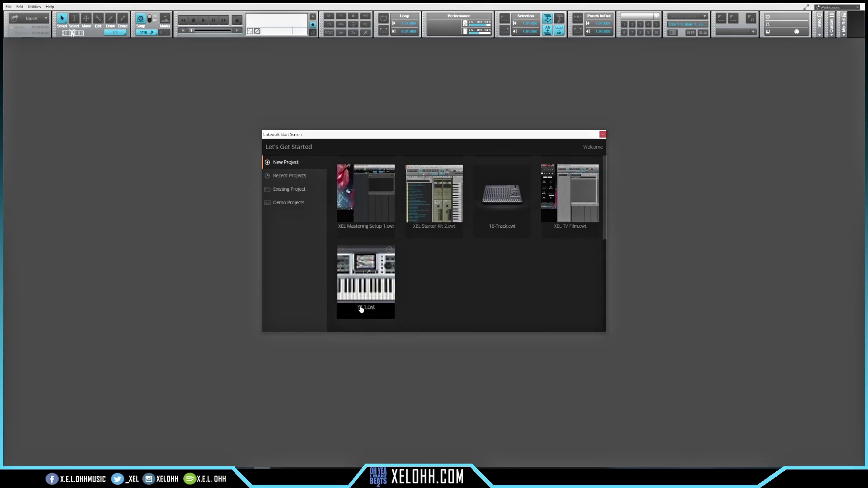
{"action": "left_click", "coordinate": [368, 278]}
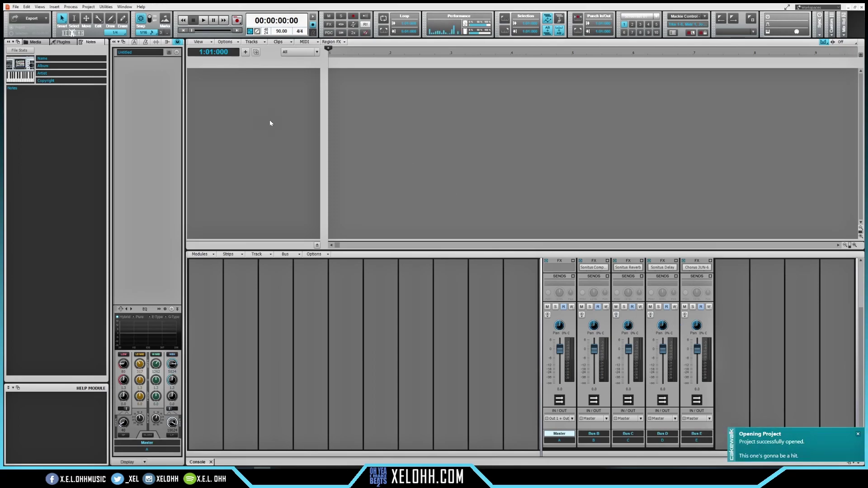
Rename buses B, C, D and E as comp, rev, delay and chorus, and save the template
{"action": "double_click", "coordinate": [597, 434]}
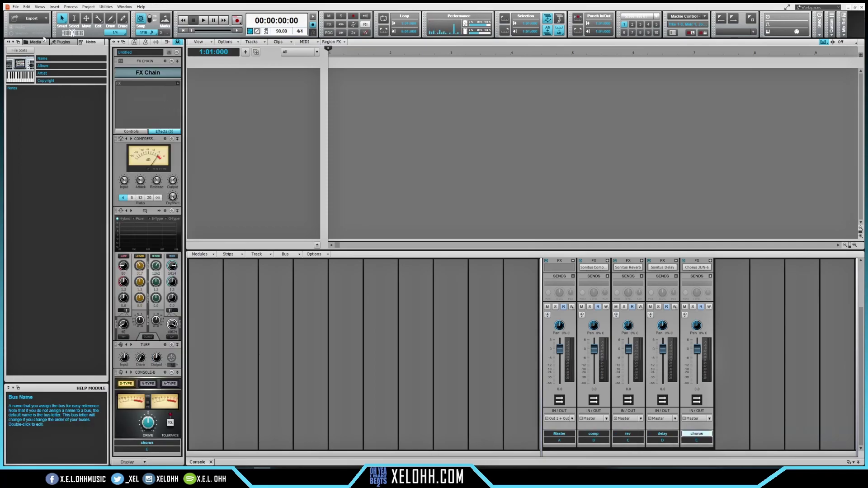
{"action": "left_click", "coordinate": [15, 8]}
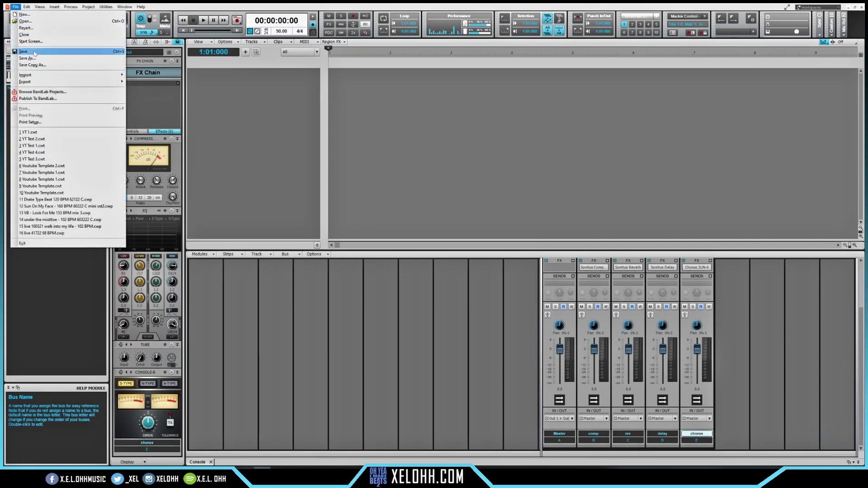
{"action": "left_click", "coordinate": [271, 187]}
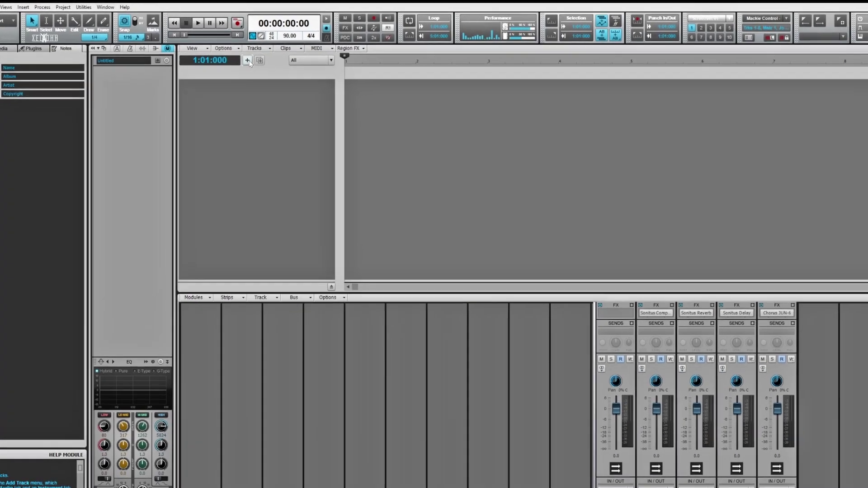
Begin adding a new instrument track with BBC Symphony Orchestra as its instrument
{"action": "left_click", "coordinate": [245, 52]}
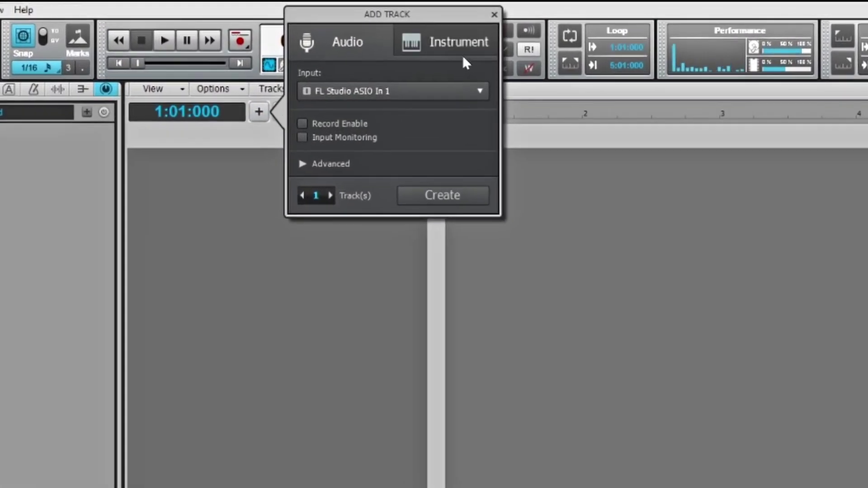
{"action": "left_click", "coordinate": [333, 22]}
{"action": "left_click", "coordinate": [482, 90]}
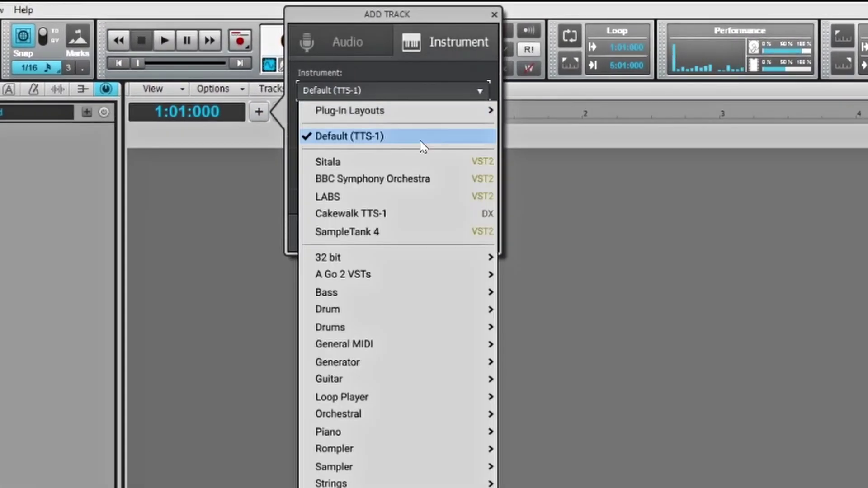
{"action": "left_click", "coordinate": [364, 179]}
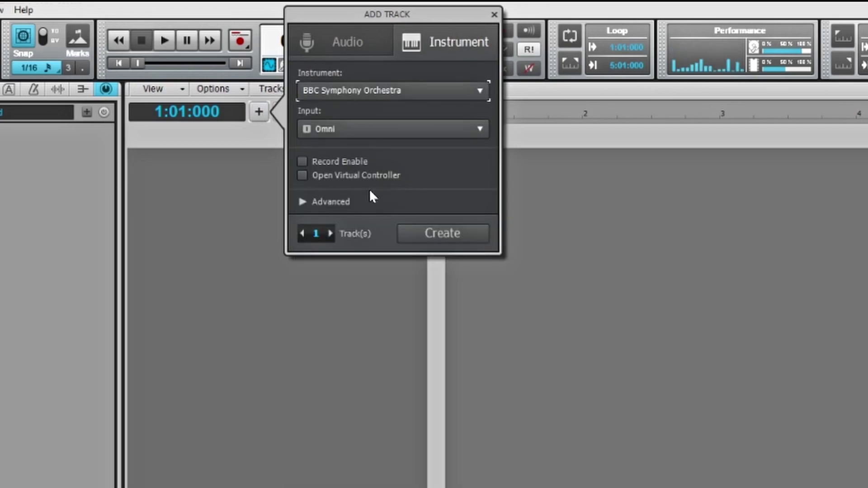
Create four BBC Symphony Orchestra tracks with Create Folder and Instrument Track Per Output enabled
{"action": "left_click", "coordinate": [308, 204]}
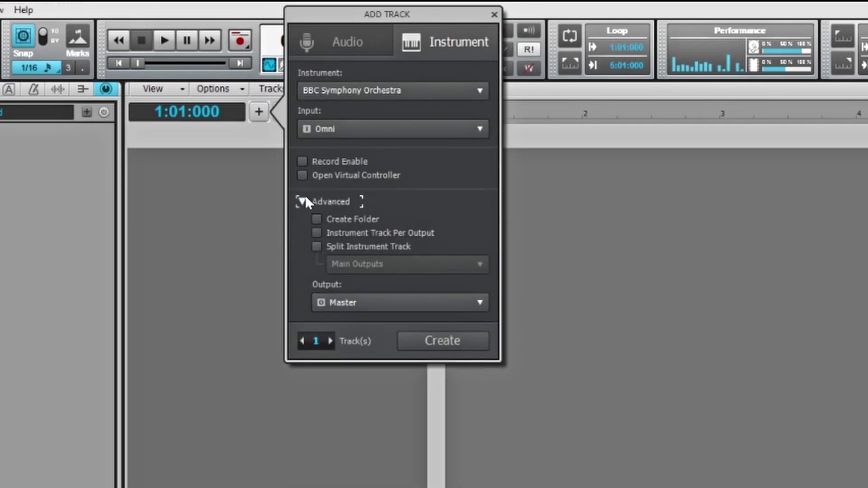
{"action": "left_click", "coordinate": [317, 219]}
{"action": "left_click", "coordinate": [316, 233]}
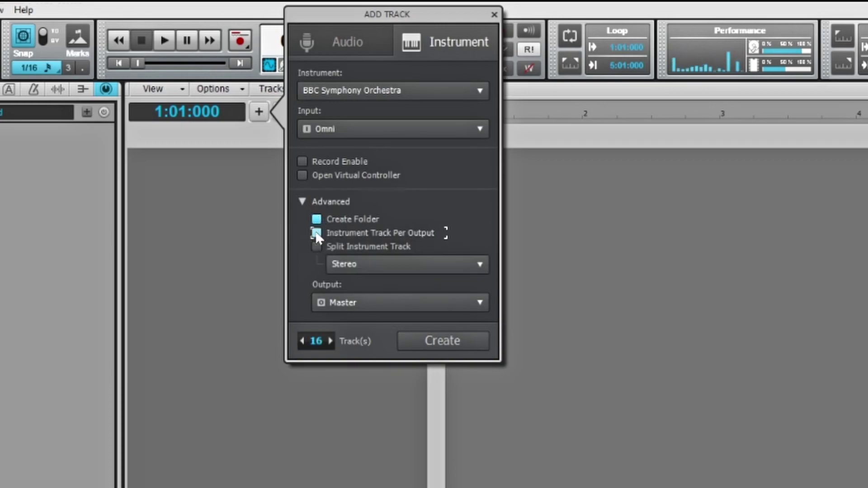
{"action": "left_click", "coordinate": [303, 340]}
{"action": "left_click", "coordinate": [429, 342]}
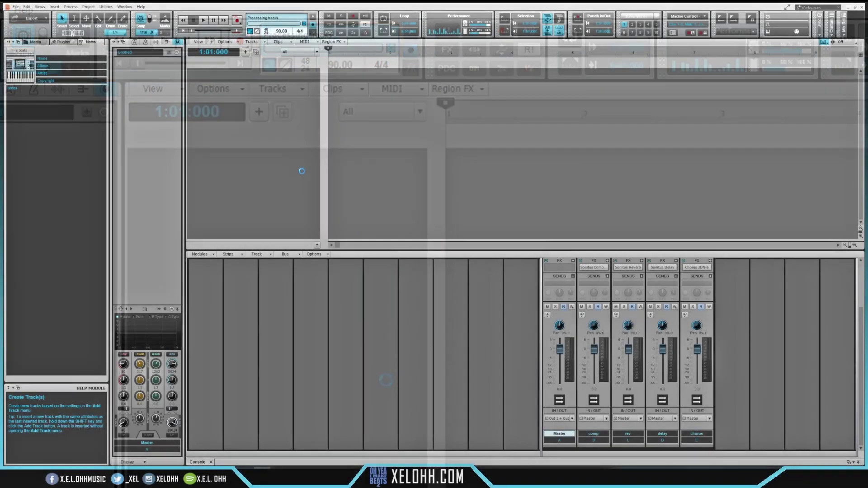
Insert Sitala as a 16-track instrument in its own folder, with one instrument track per output
{"action": "right_click", "coordinate": [251, 139]}
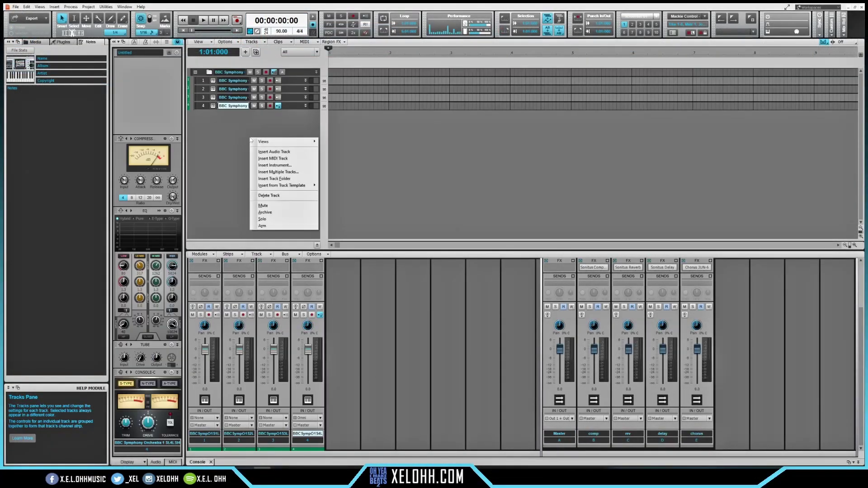
{"action": "left_click", "coordinate": [272, 165]}
{"action": "left_click", "coordinate": [343, 34]}
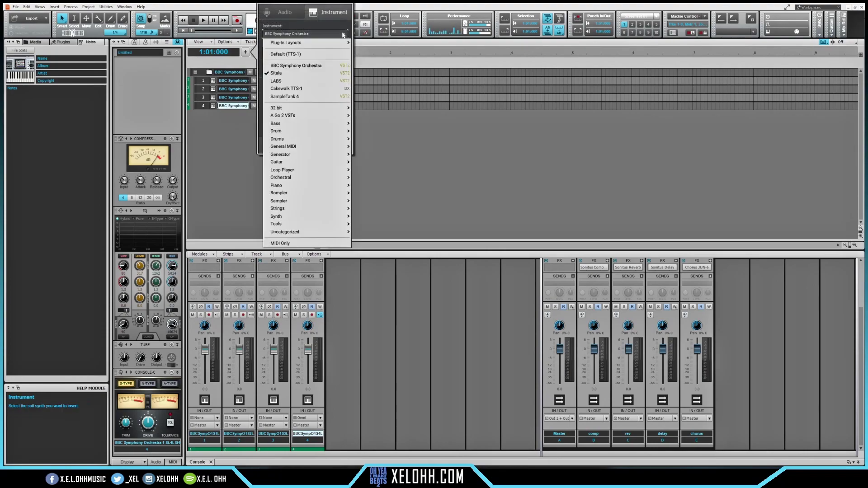
{"action": "left_click", "coordinate": [290, 73]}
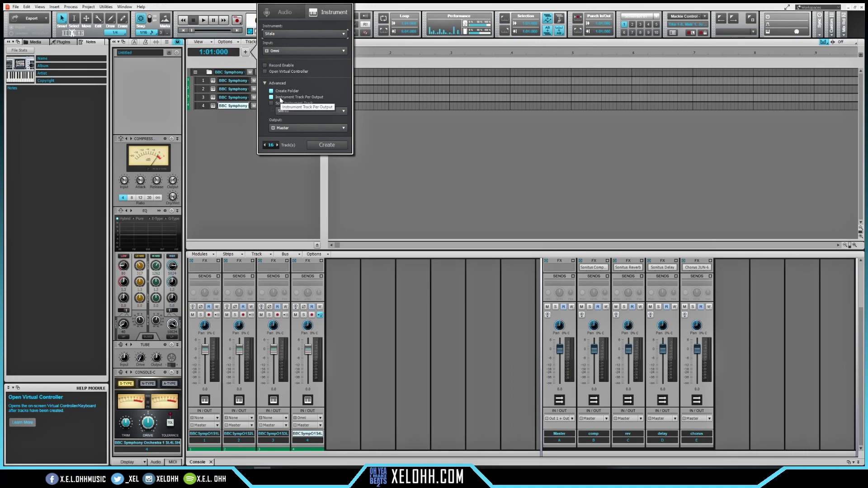
{"action": "left_click", "coordinate": [327, 145]}
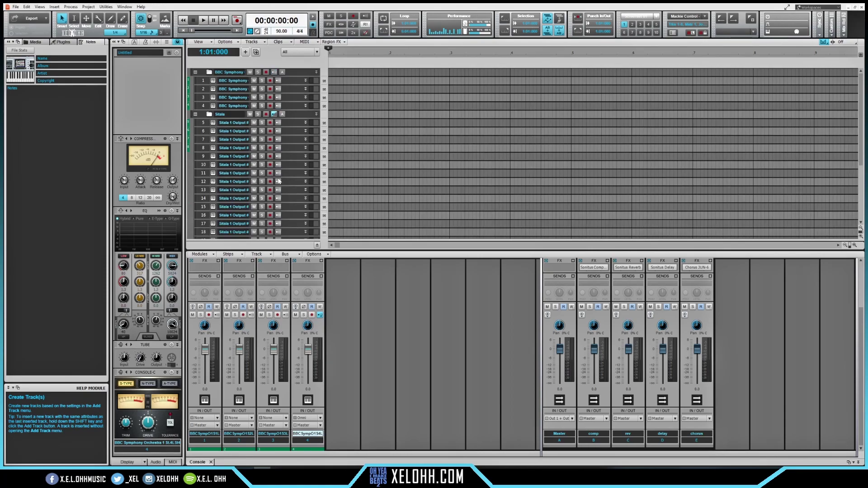
Start saving the BBC Symphony folder's tracks as a track template, and create and open a new YT 1 folder as the destination
{"action": "scroll", "coordinate": [295, 156], "scroll_direction": "up", "scroll_amount": 2}
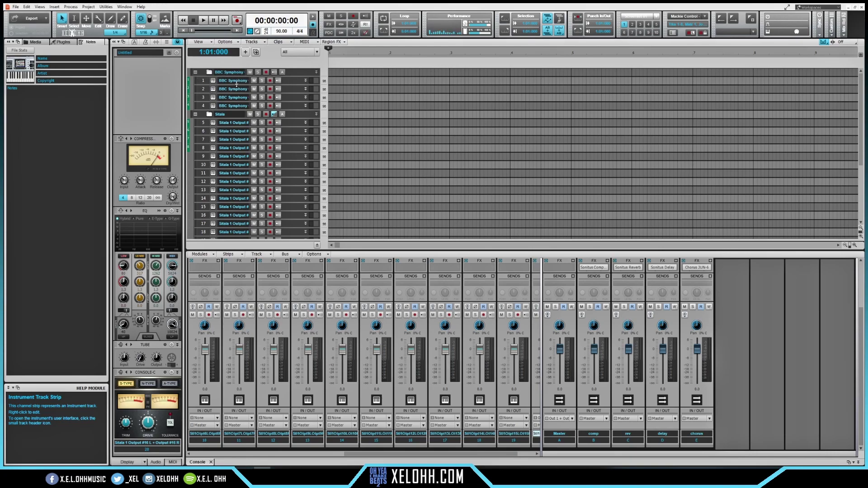
{"action": "left_click", "coordinate": [205, 72]}
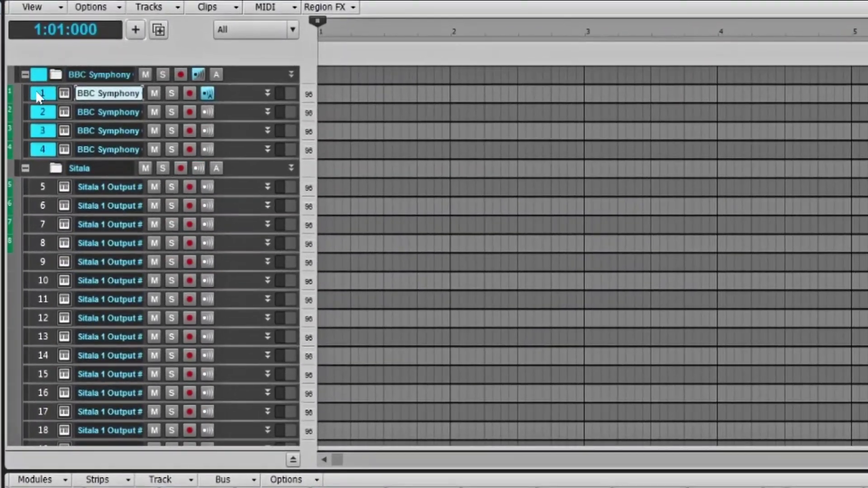
{"action": "right_click", "coordinate": [203, 80]}
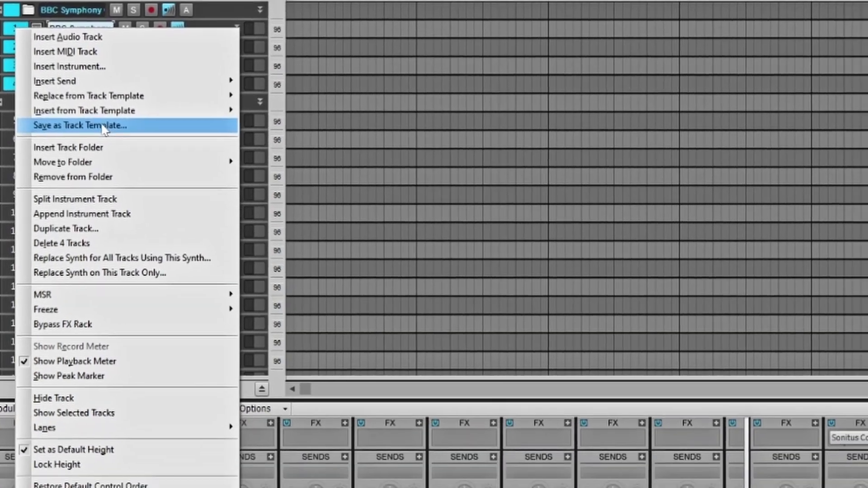
{"action": "left_click", "coordinate": [134, 191]}
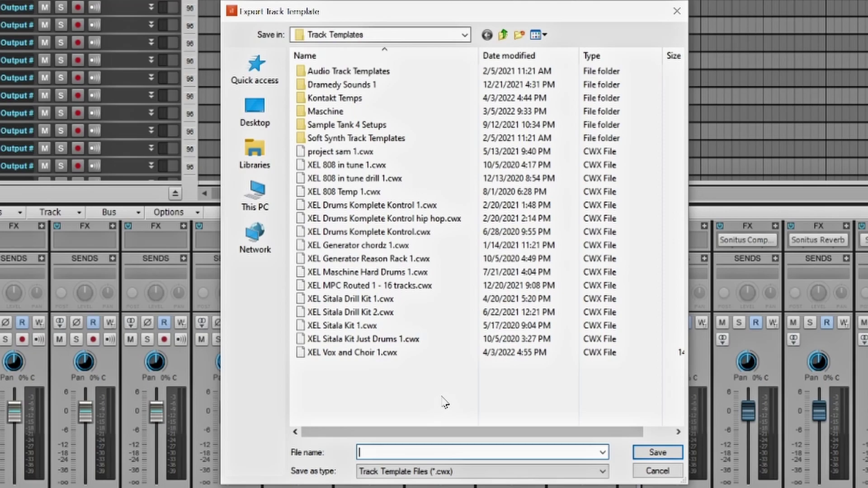
{"action": "right_click", "coordinate": [419, 394]}
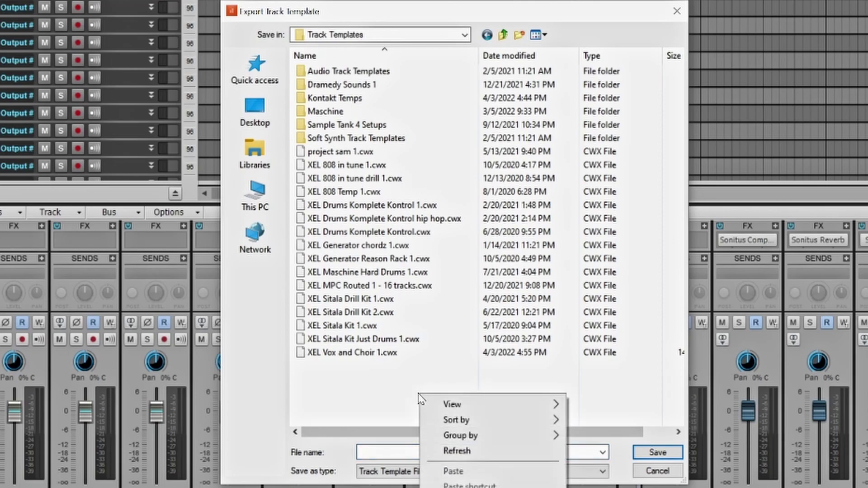
{"action": "mouse_move", "coordinate": [457, 487]}
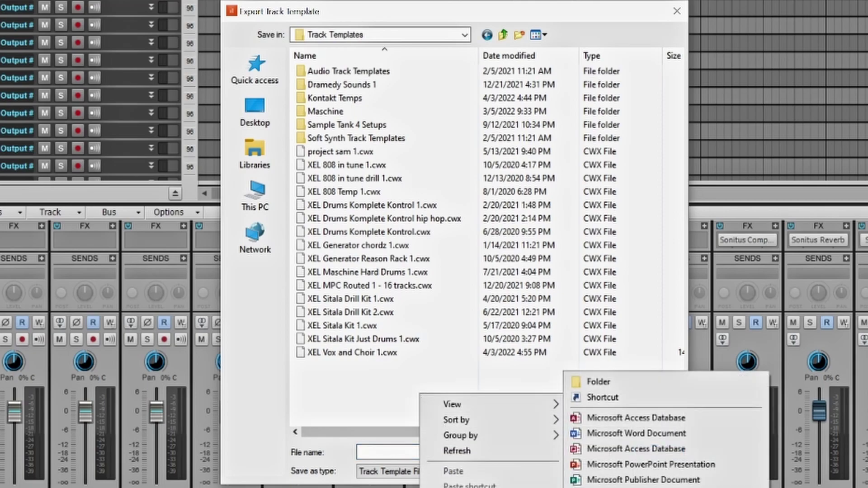
{"action": "left_click", "coordinate": [631, 384]}
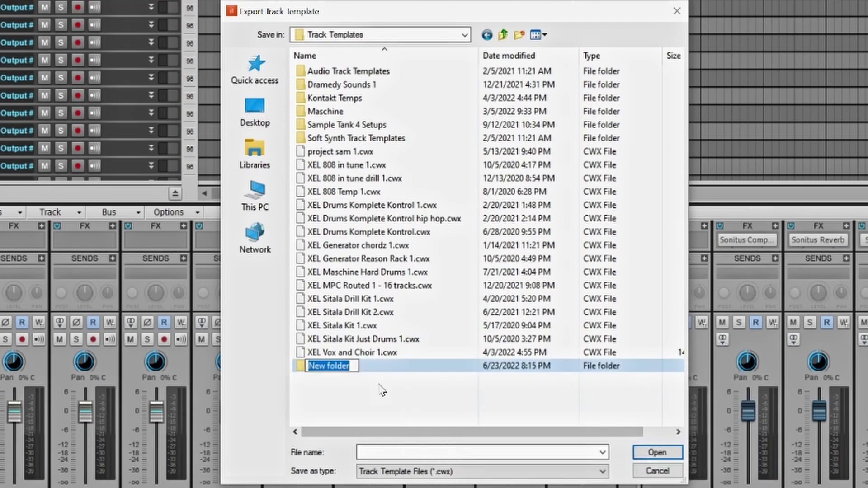
{"action": "type", "text": "YT 1"}
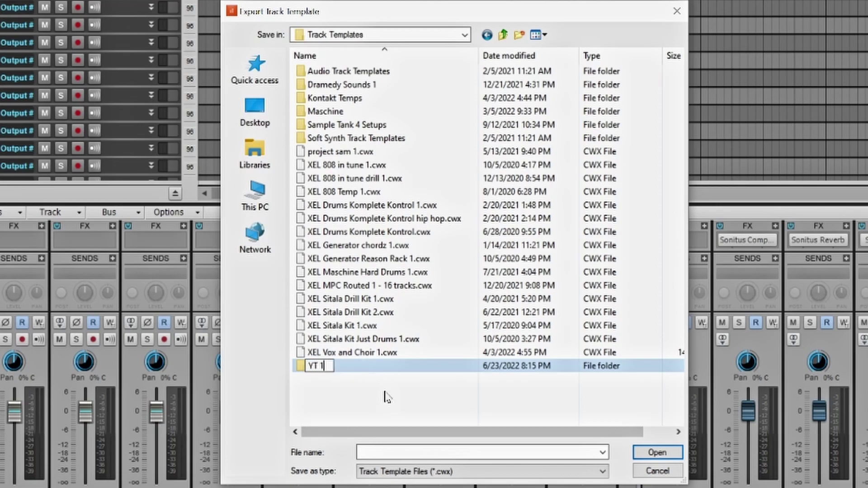
{"action": "key", "text": "Return"}
{"action": "double_click", "coordinate": [333, 368]}
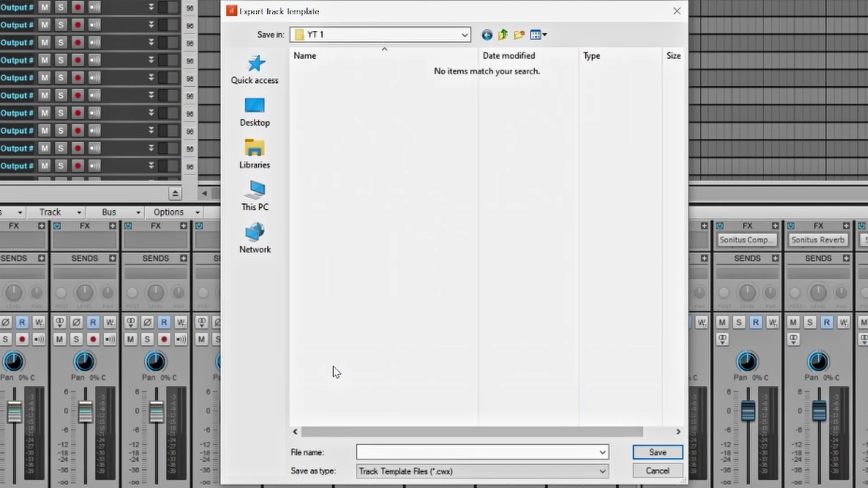
Save the BBC Symphony track template as INST 1
{"action": "left_click", "coordinate": [375, 452]}
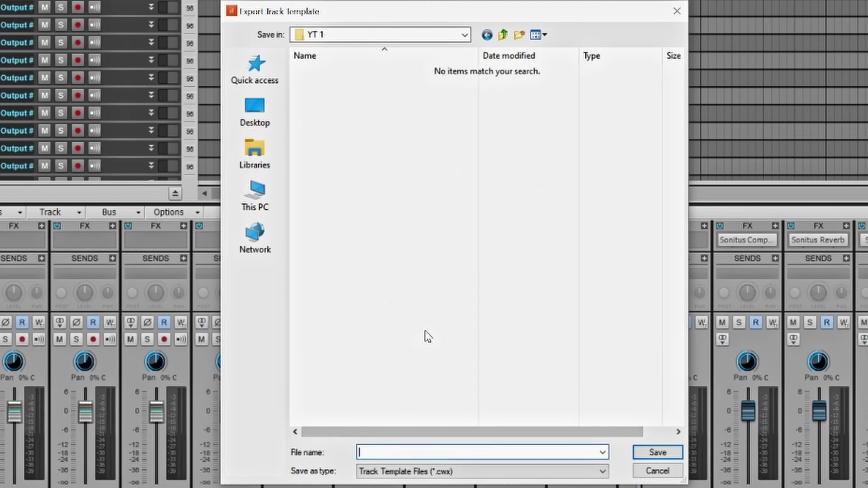
{"action": "type", "text": "INST 1"}
{"action": "key", "text": "Return"}
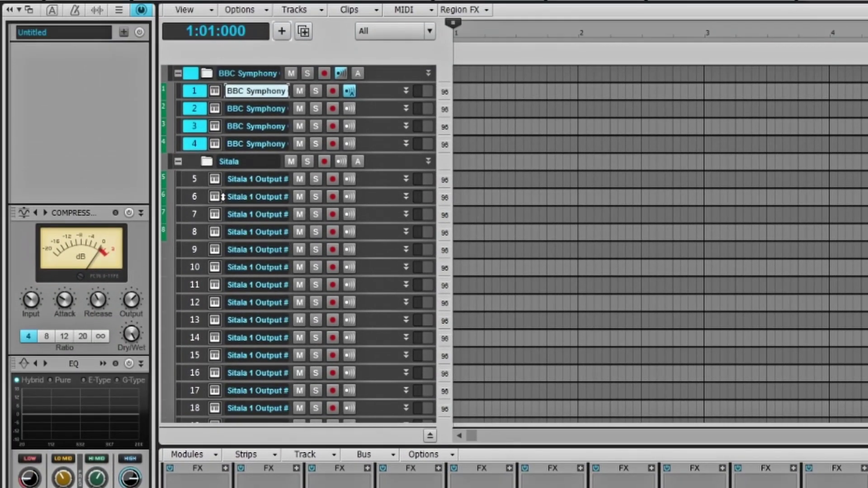
Save all tracks of the Sitala folder as a track template named Drums1 in the YT 1 folder
{"action": "left_click", "coordinate": [189, 163]}
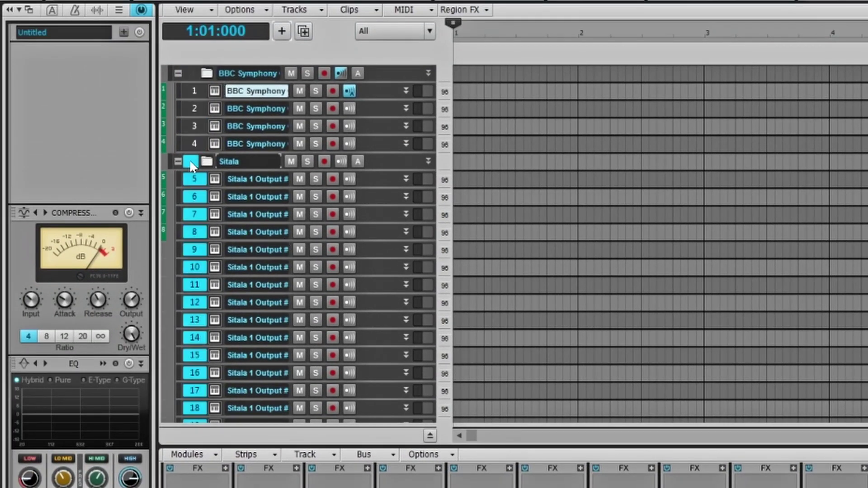
{"action": "right_click", "coordinate": [200, 187]}
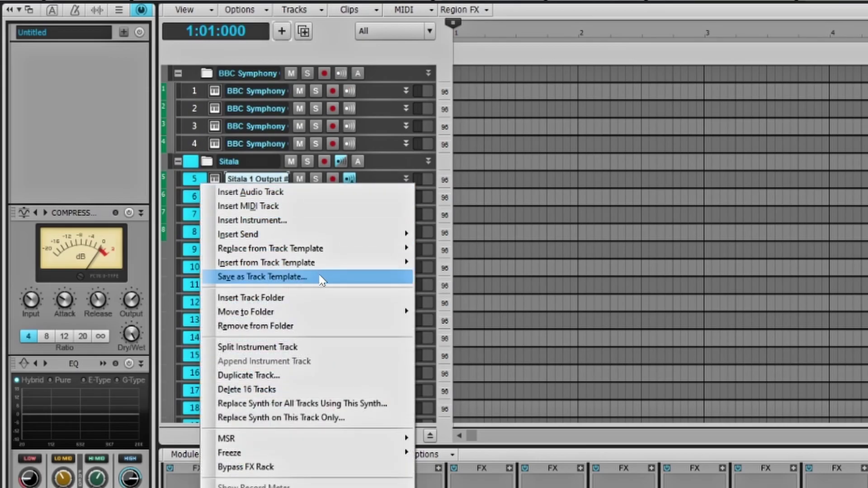
{"action": "left_click", "coordinate": [322, 280]}
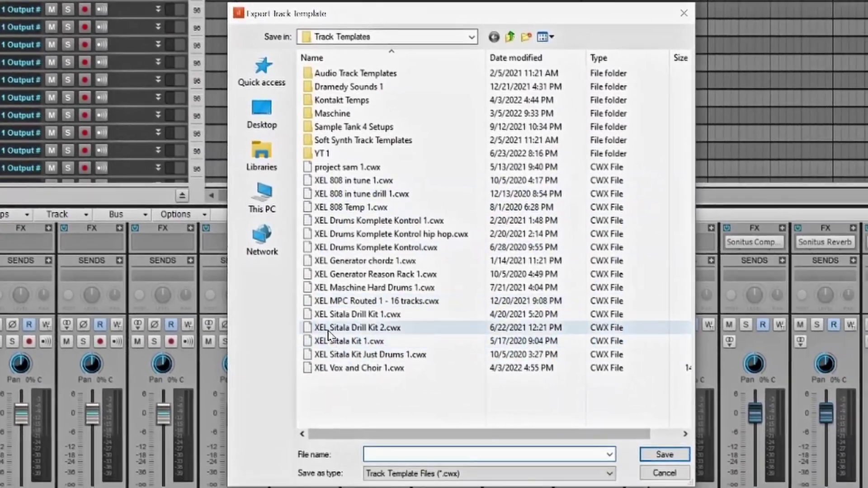
{"action": "double_click", "coordinate": [322, 154]}
{"action": "left_click", "coordinate": [395, 454]}
{"action": "type", "text": "Drums1"}
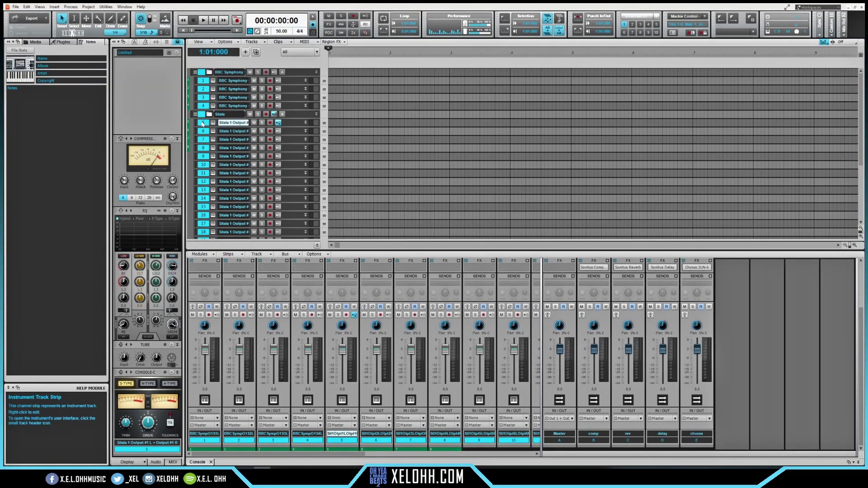
Save the selected BBC Symphony and Sitala tracks together as track template Hip Hop 1 in the YT 1 folder
{"action": "right_click", "coordinate": [203, 123]}
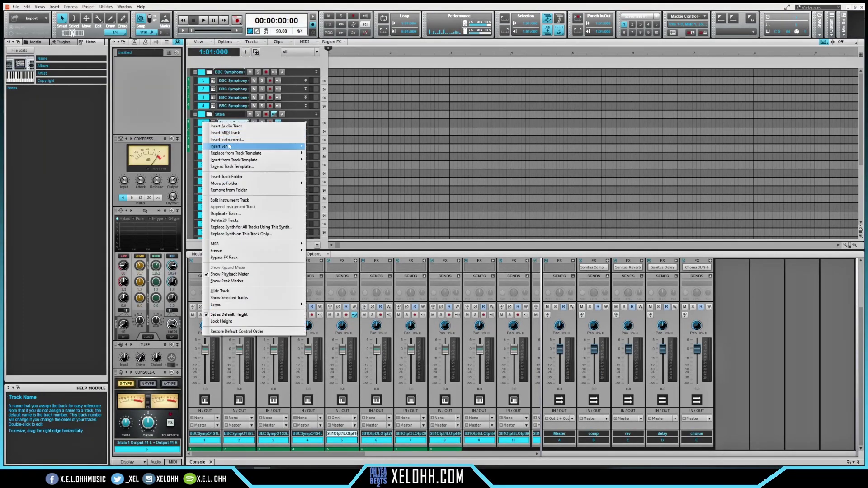
{"action": "left_click", "coordinate": [234, 166]}
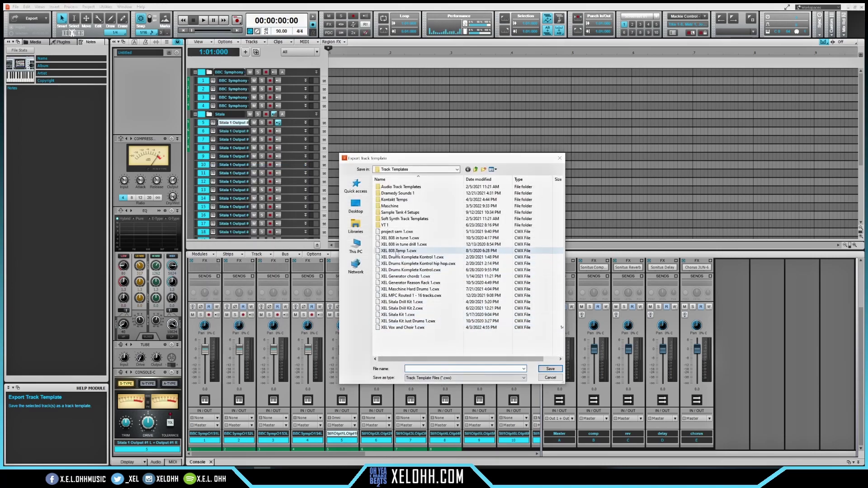
{"action": "double_click", "coordinate": [385, 225]}
{"action": "type", "text": "Hip H"}
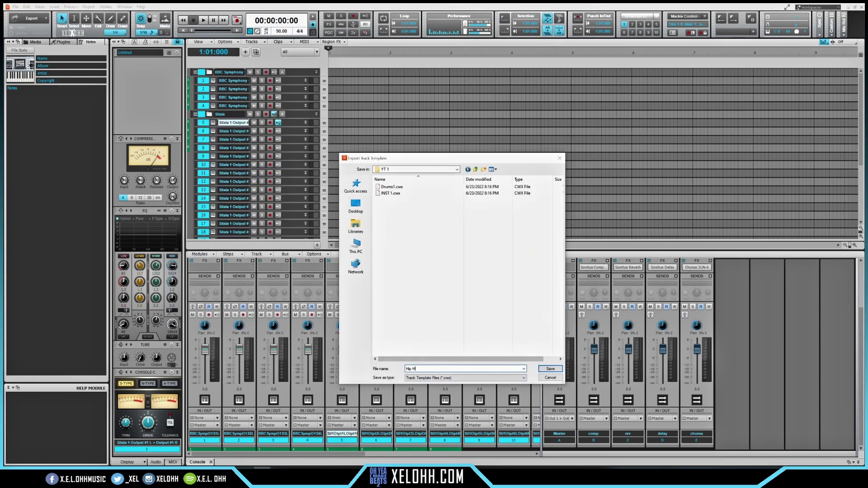
{"action": "key", "text": "Return"}
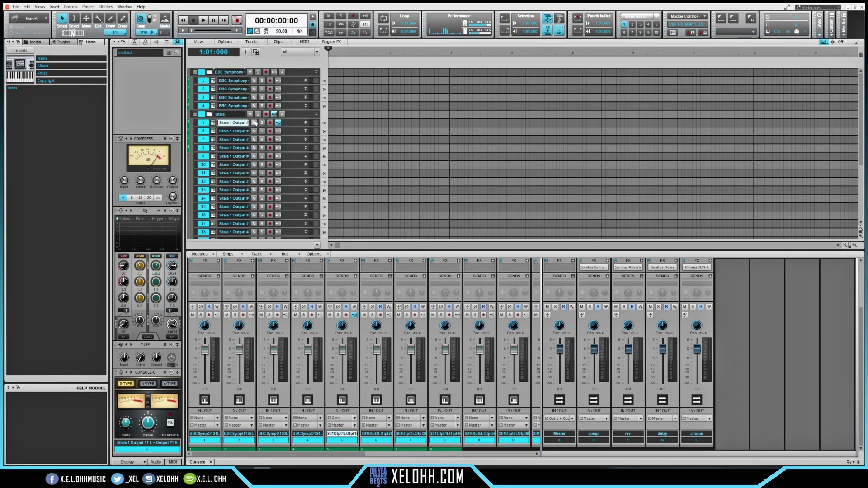
Check the YT 1 track templates available for insertion without inserting any, and return to the start of the track list
{"action": "scroll", "coordinate": [291, 166], "scroll_direction": "down", "scroll_amount": 2}
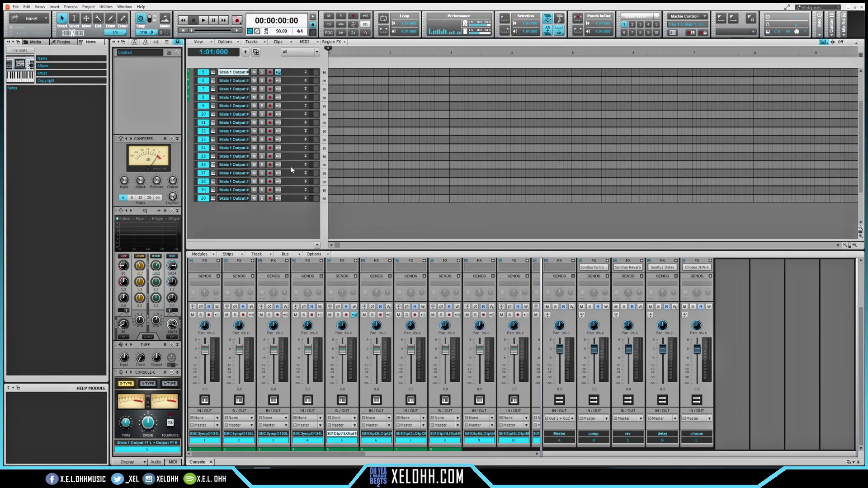
{"action": "right_click", "coordinate": [254, 213]}
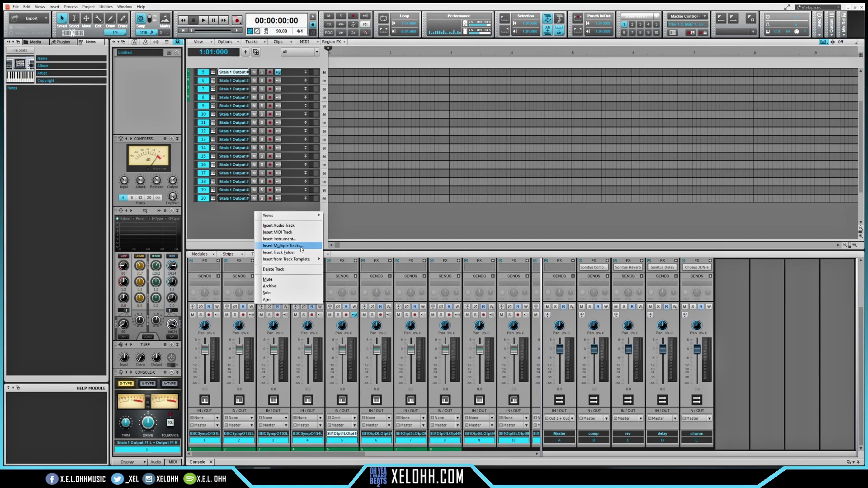
{"action": "mouse_move", "coordinate": [292, 264]}
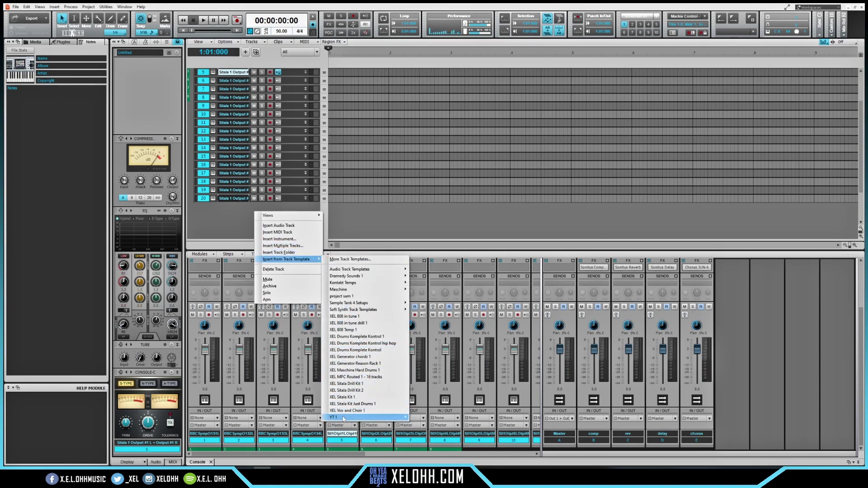
{"action": "mouse_move", "coordinate": [338, 419]}
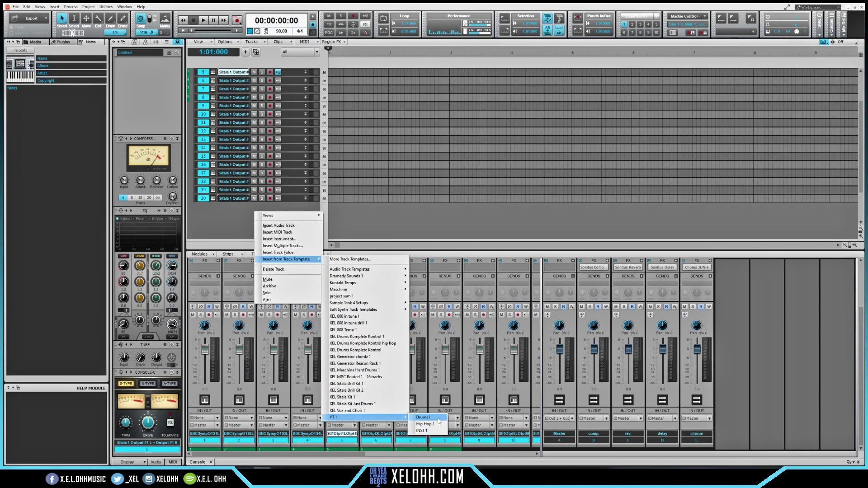
{"action": "left_click", "coordinate": [245, 213]}
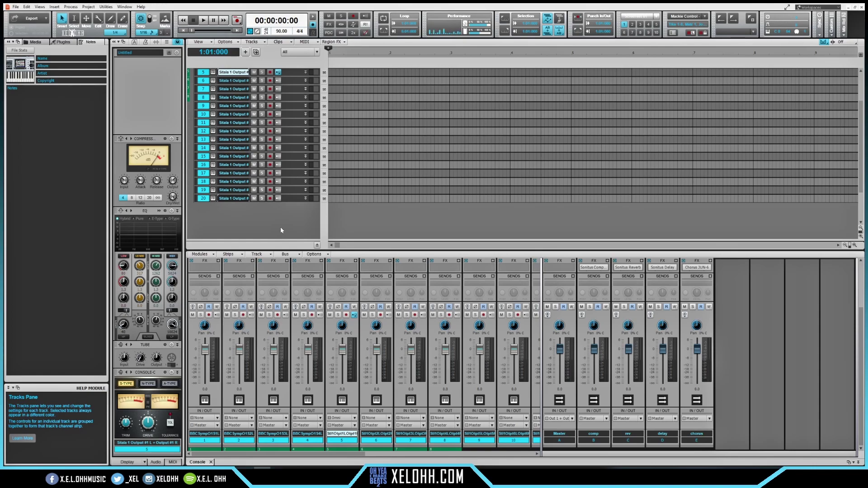
{"action": "scroll", "coordinate": [302, 227], "scroll_direction": "up", "scroll_amount": 2}
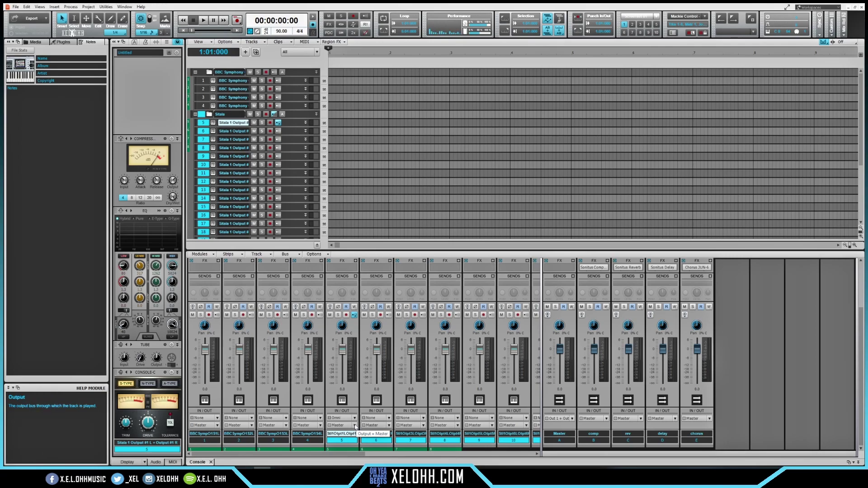
Route the selected Sitala tracks' outputs to a new stereo bus and name that bus drums
{"action": "left_click", "coordinate": [355, 426]}
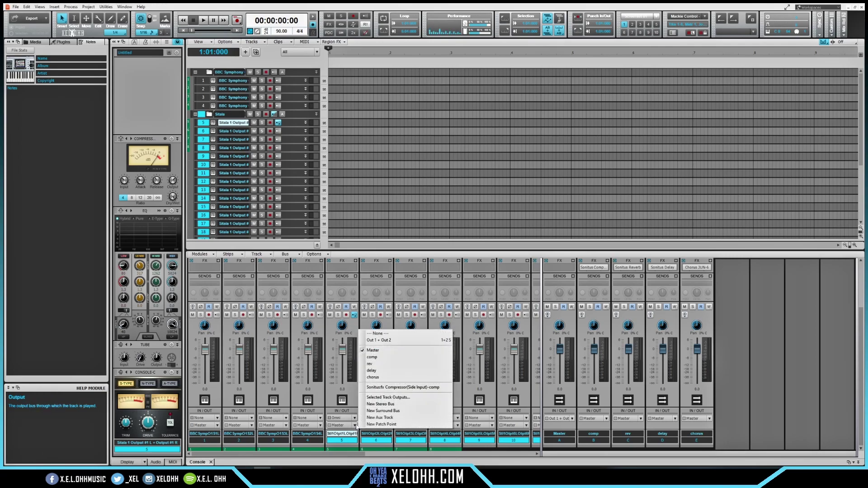
{"action": "left_click", "coordinate": [382, 404]}
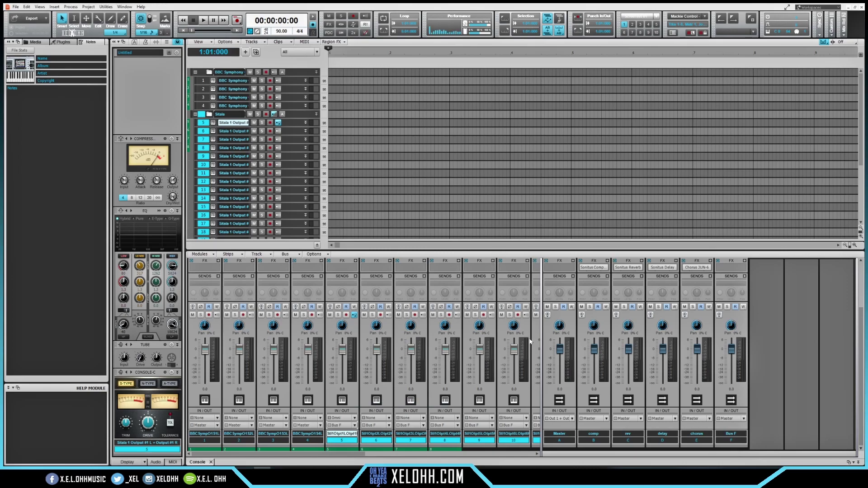
{"action": "double_click", "coordinate": [731, 435]}
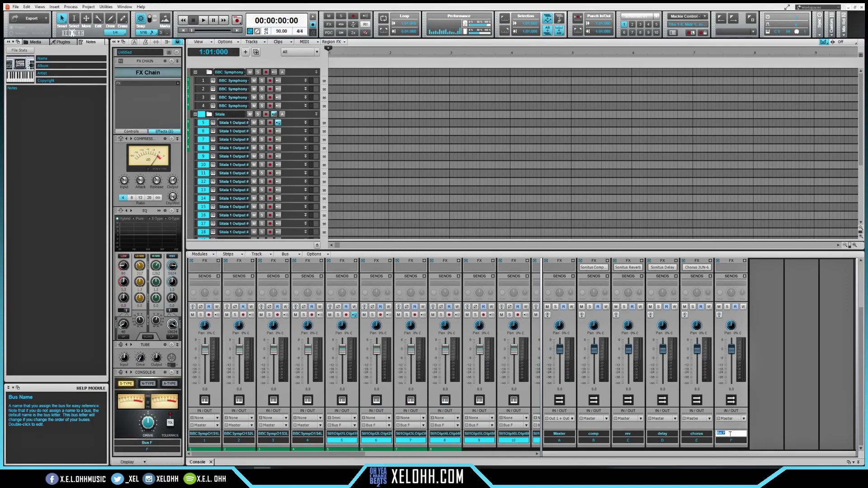
{"action": "type", "text": "drums"}
{"action": "key", "text": "Return"}
Route the outputs of all four BBC Symphony tracks to a new aux track
{"action": "left_click_drag", "start_coordinate": [202, 442], "coordinate": [306, 439]}
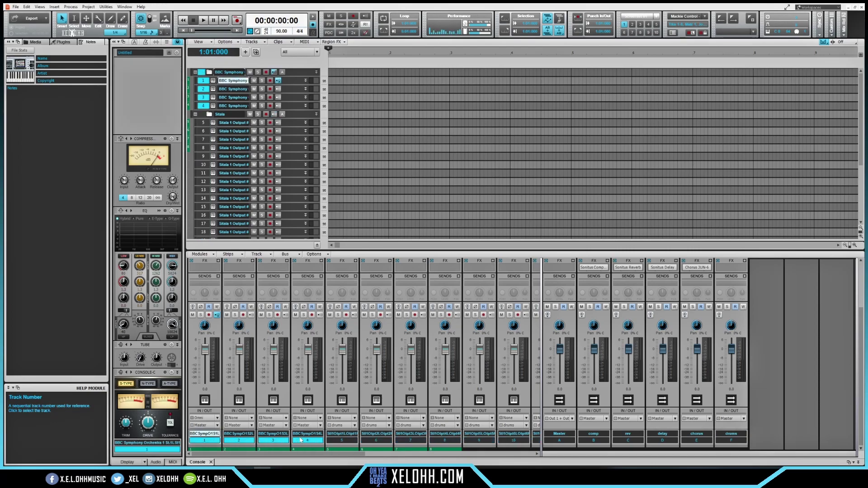
{"action": "left_click", "coordinate": [321, 426]}
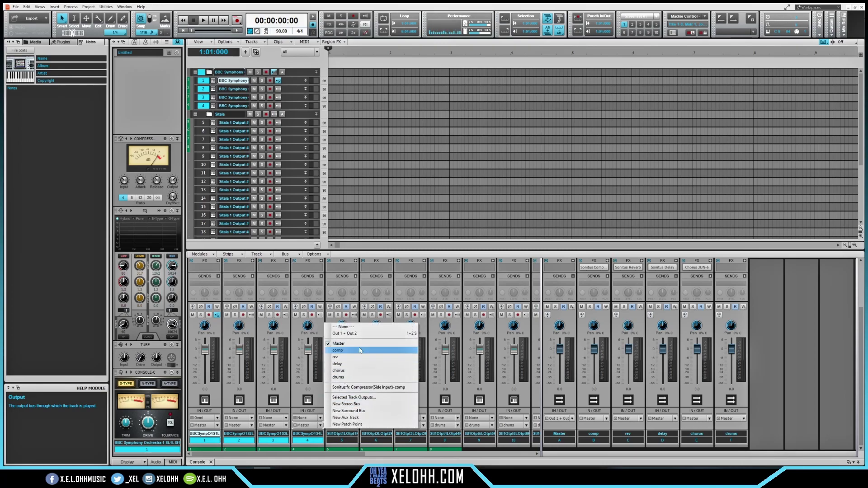
{"action": "left_click", "coordinate": [361, 418]}
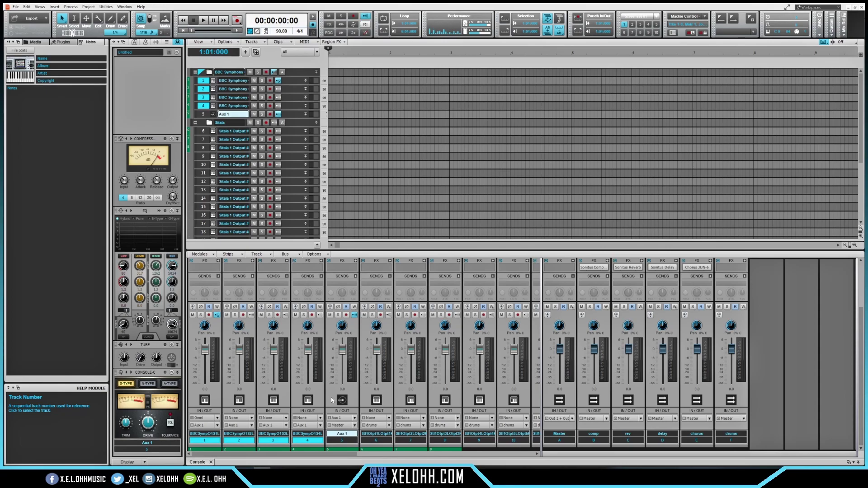
Color the whole BBC Symphony folder, including its aux track, yellow
{"action": "left_click", "coordinate": [201, 72]}
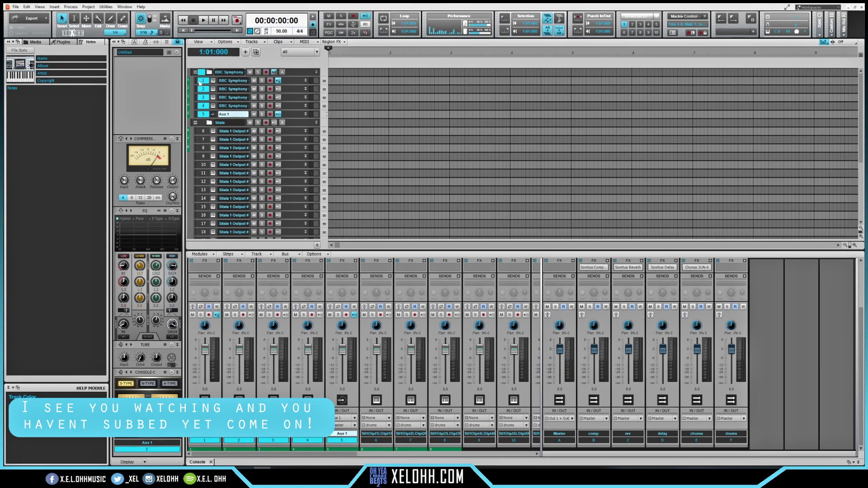
{"action": "left_click", "coordinate": [196, 83]}
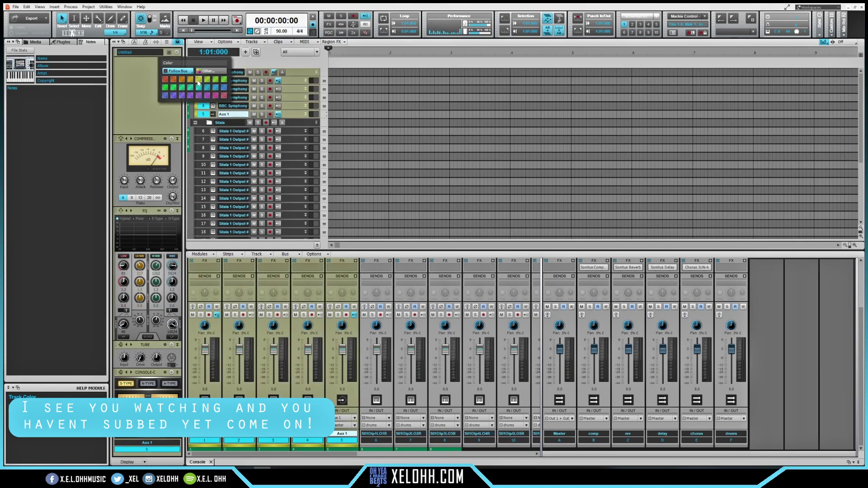
{"action": "left_click", "coordinate": [196, 110]}
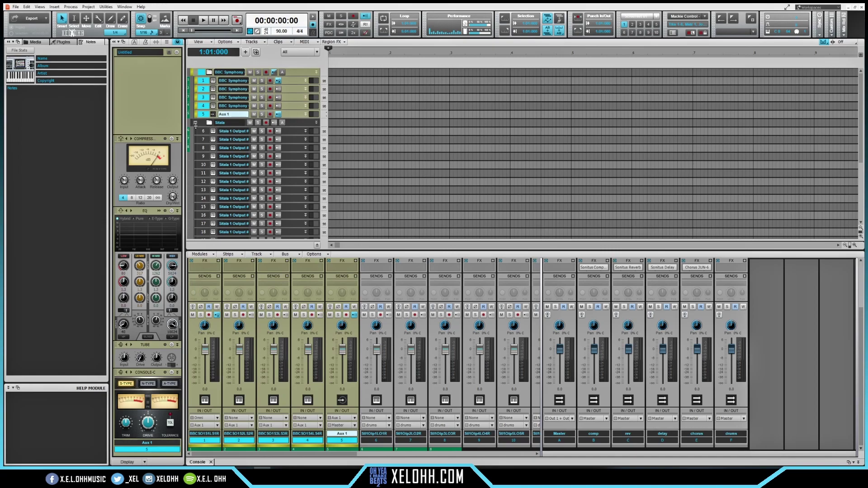
Color the Sitala folder's tracks and the drums bus the same blue
{"action": "left_click", "coordinate": [200, 123]}
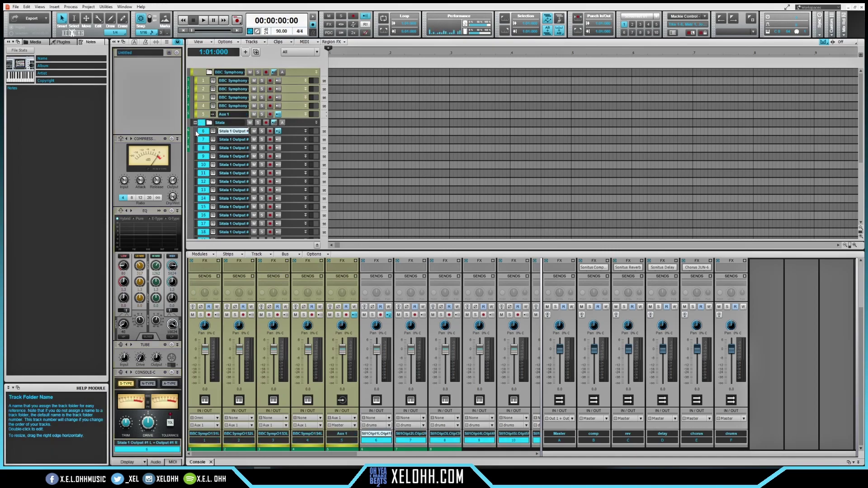
{"action": "left_click", "coordinate": [197, 132]}
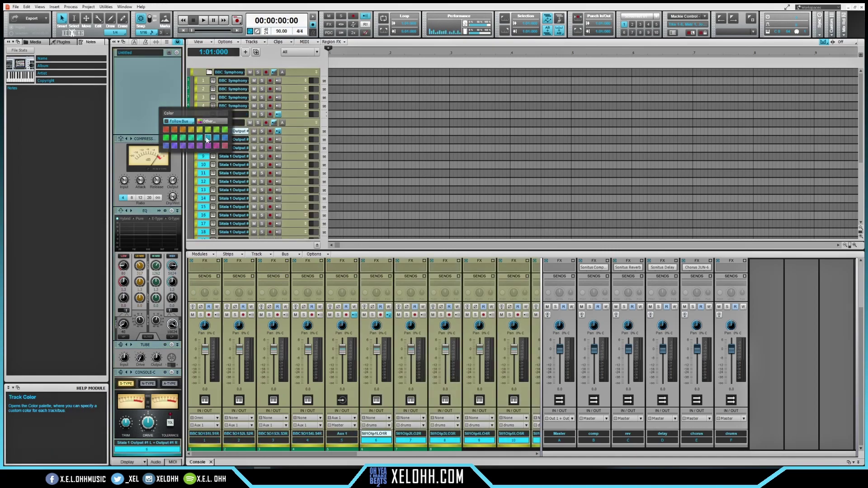
{"action": "left_click", "coordinate": [735, 449]}
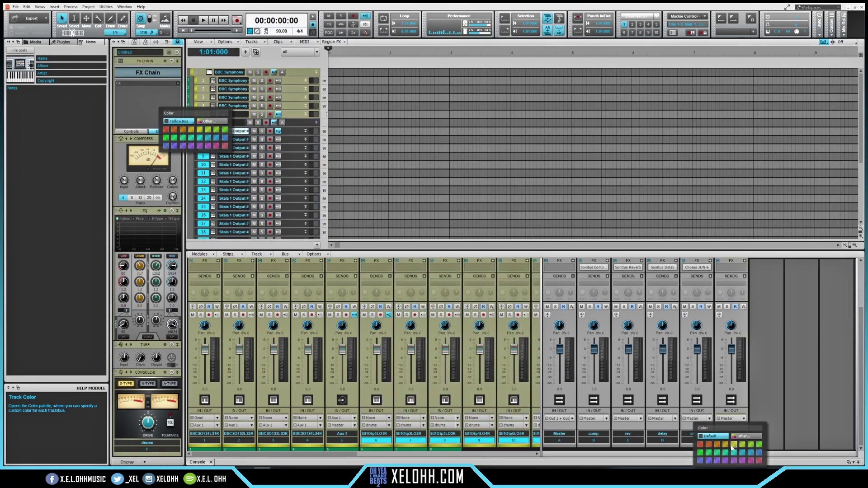
{"action": "left_click", "coordinate": [760, 454]}
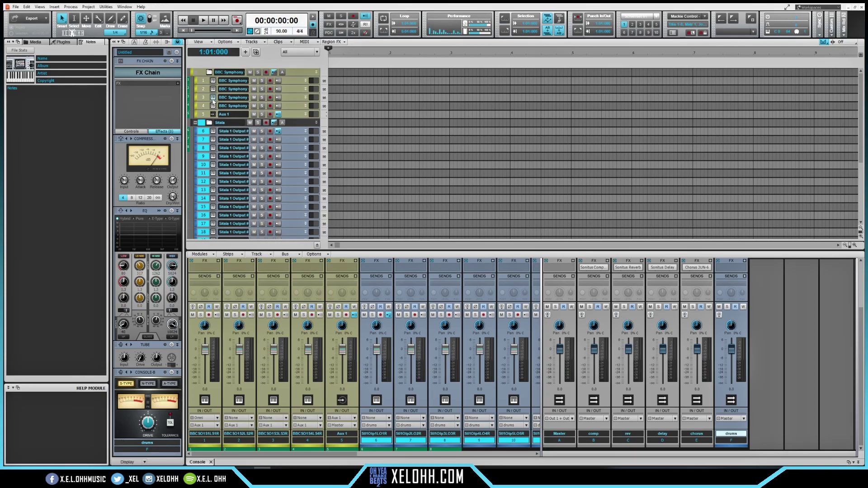
Select all BBC Symphony and Sitala tracks and export them over the Hip Hop 1 track template in the YT 1 folder
{"action": "left_click_drag", "start_coordinate": [199, 72], "coordinate": [201, 72]}
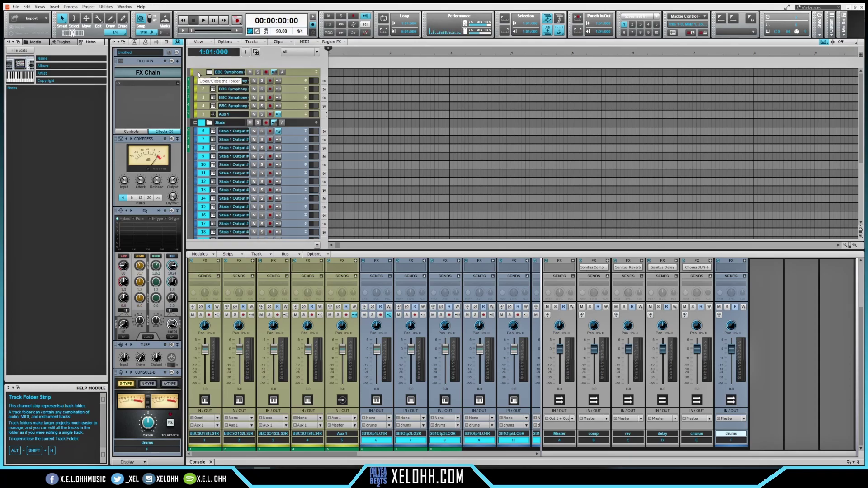
{"action": "left_click", "coordinate": [202, 73]}
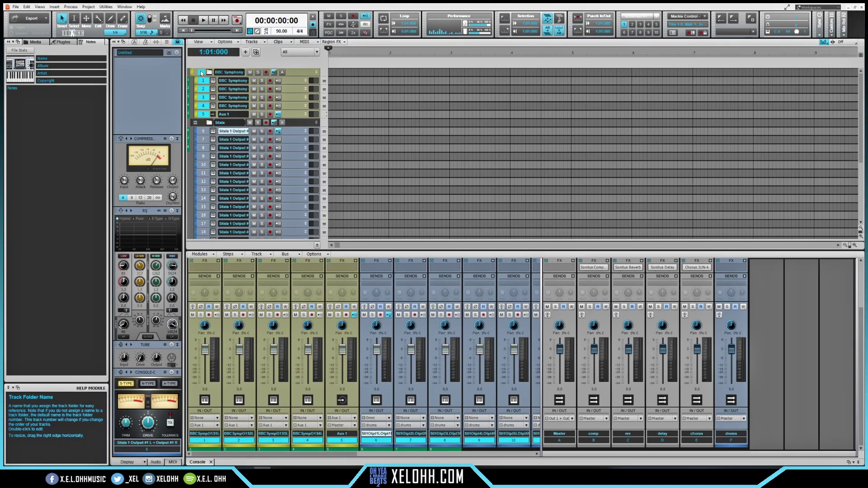
{"action": "key", "text": "ctrl+a"}
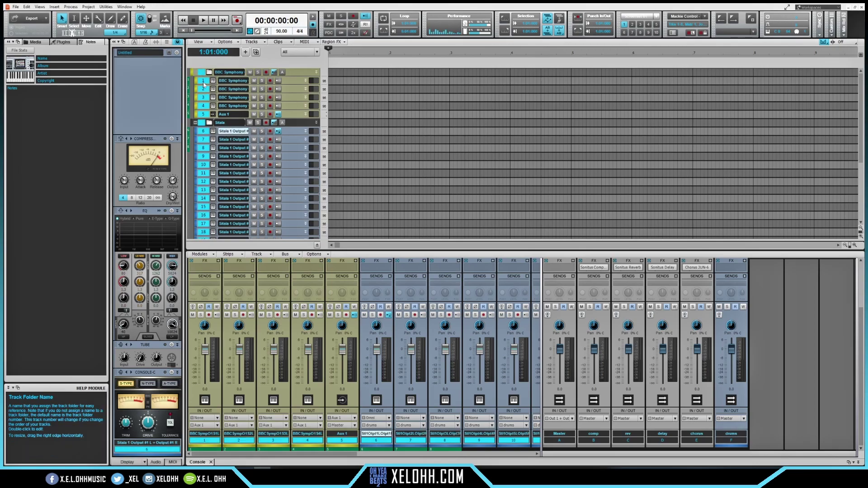
{"action": "right_click", "coordinate": [203, 83]}
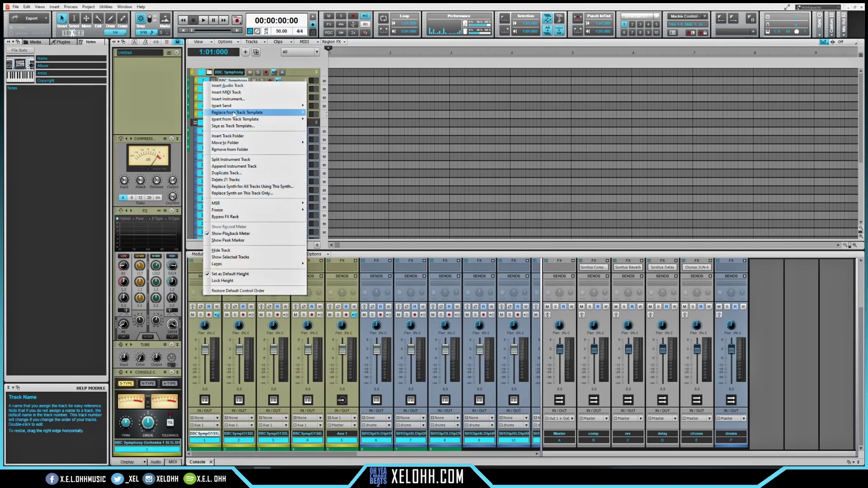
{"action": "left_click", "coordinate": [244, 126]}
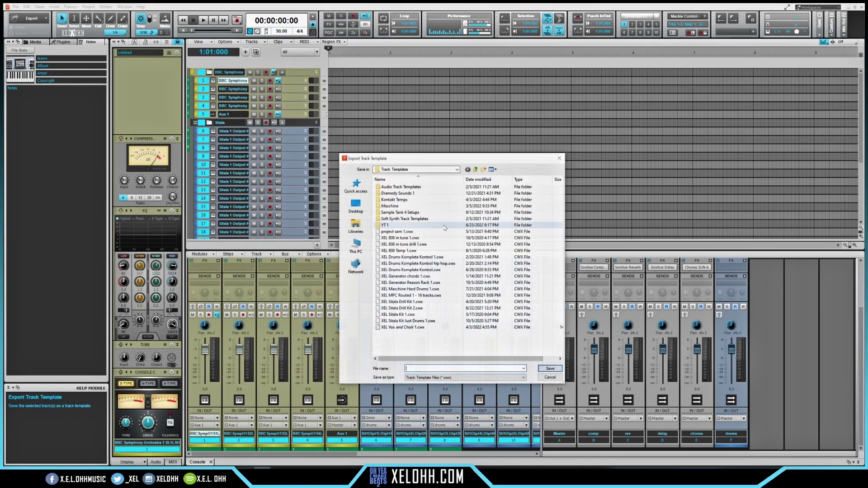
{"action": "double_click", "coordinate": [432, 226]}
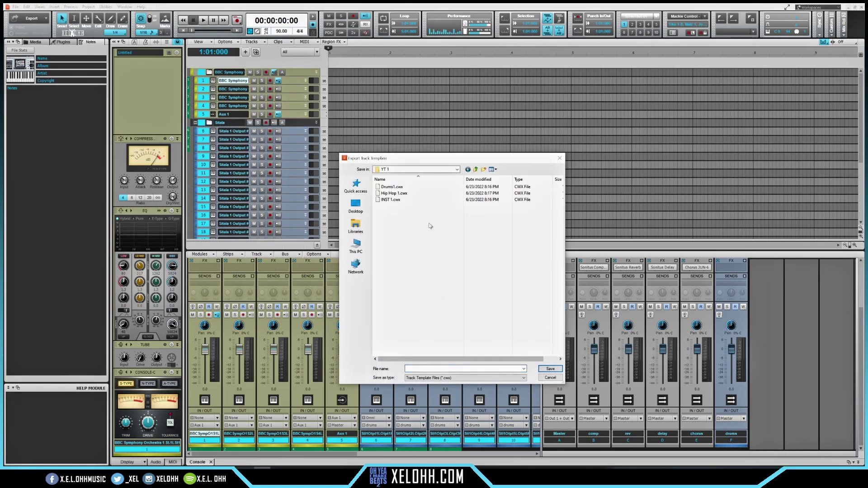
{"action": "left_click", "coordinate": [394, 194]}
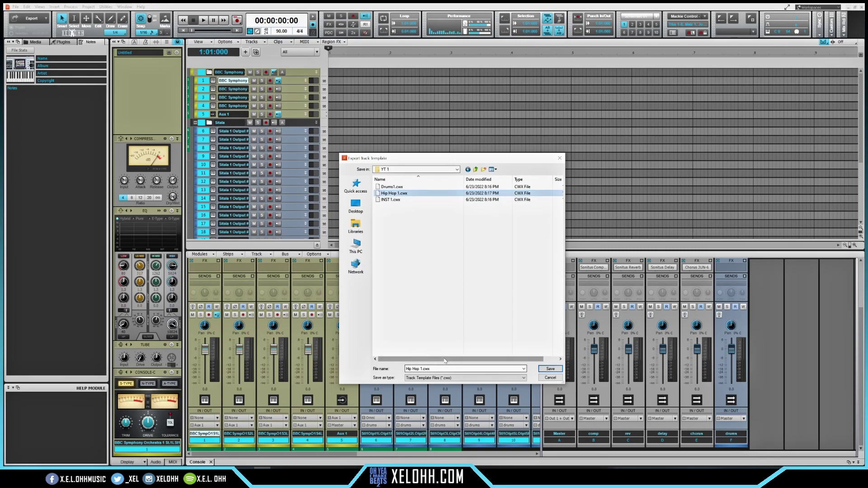
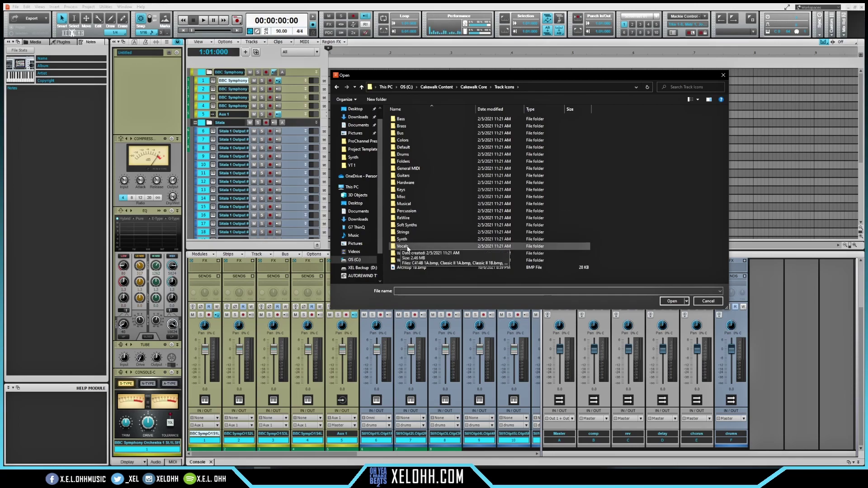
Set the project picture in the notes to Turntable 3.bmp from the Hardware track icons
{"action": "double_click", "coordinate": [412, 183]}
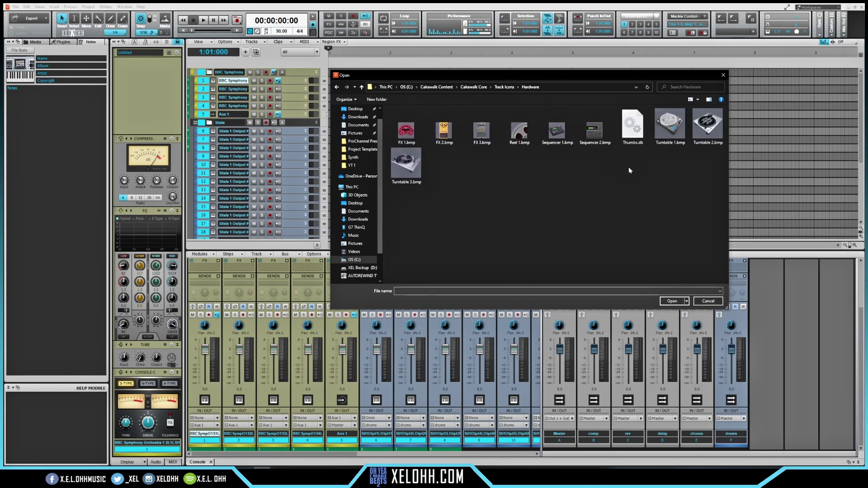
{"action": "left_click", "coordinate": [408, 164]}
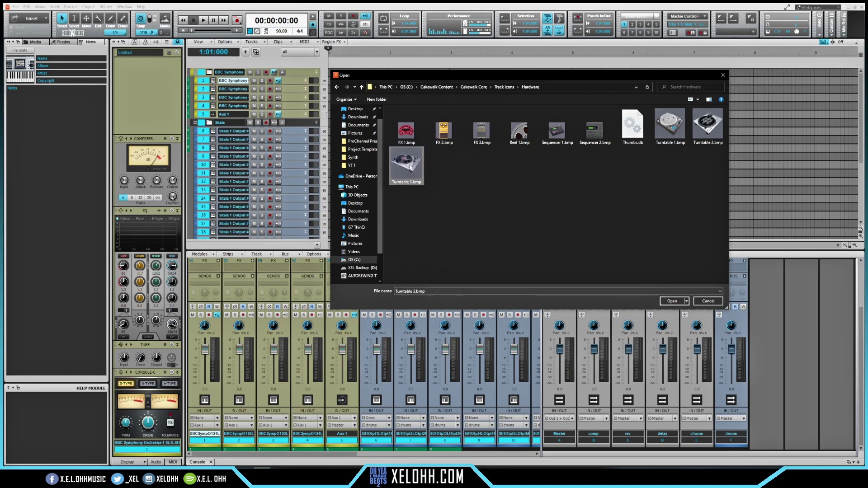
{"action": "left_click", "coordinate": [673, 301]}
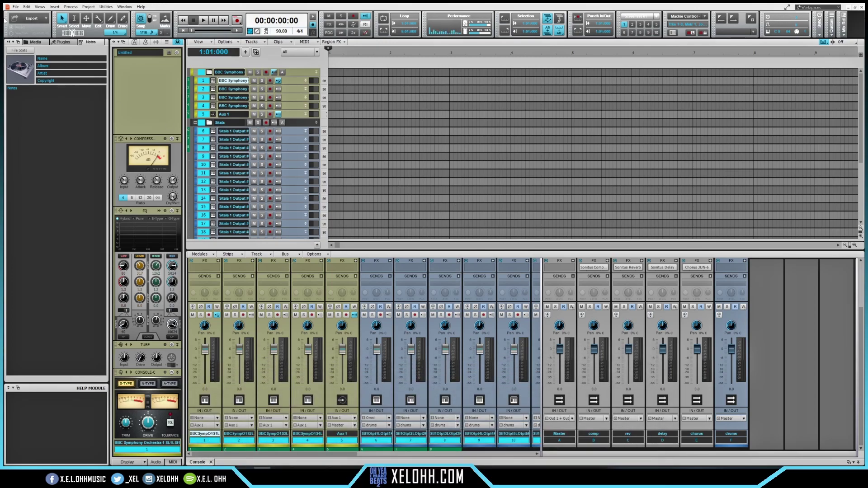
Set up saving the project in Project Templates under the name HIP 1YT with the file type Template
{"action": "mouse_move", "coordinate": [311, 223]}
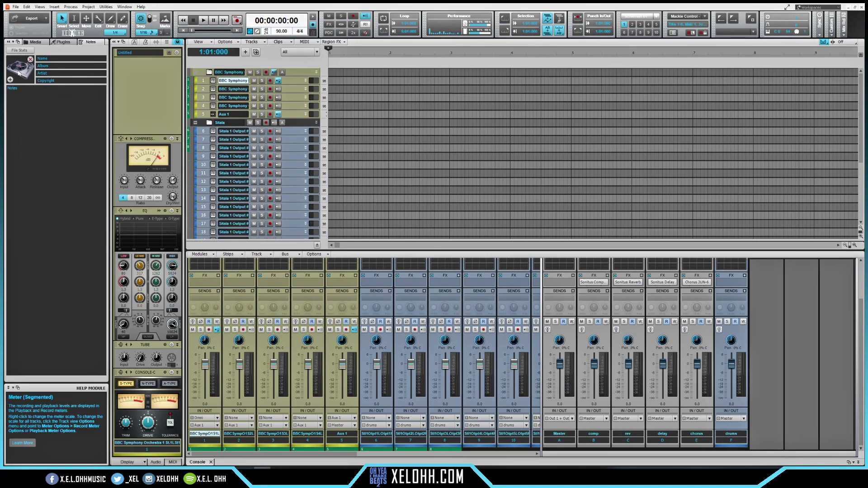
{"action": "left_click", "coordinate": [17, 6]}
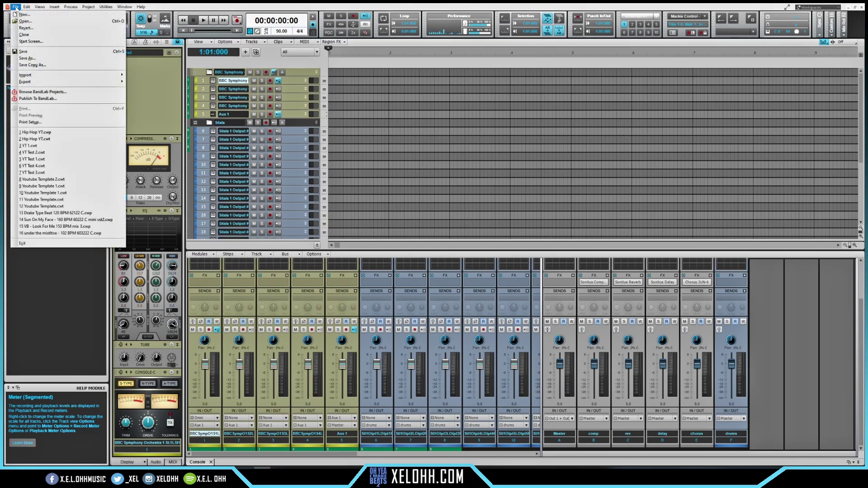
{"action": "left_click", "coordinate": [50, 54]}
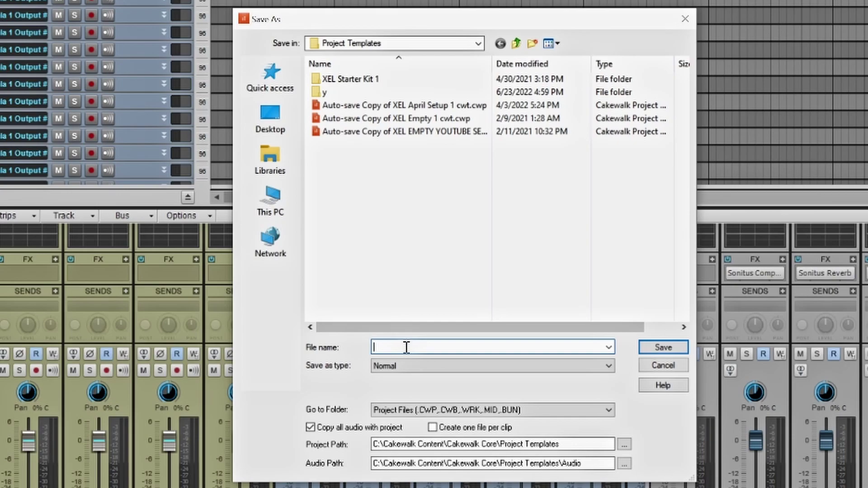
{"action": "type", "text": "HIP 1YT"}
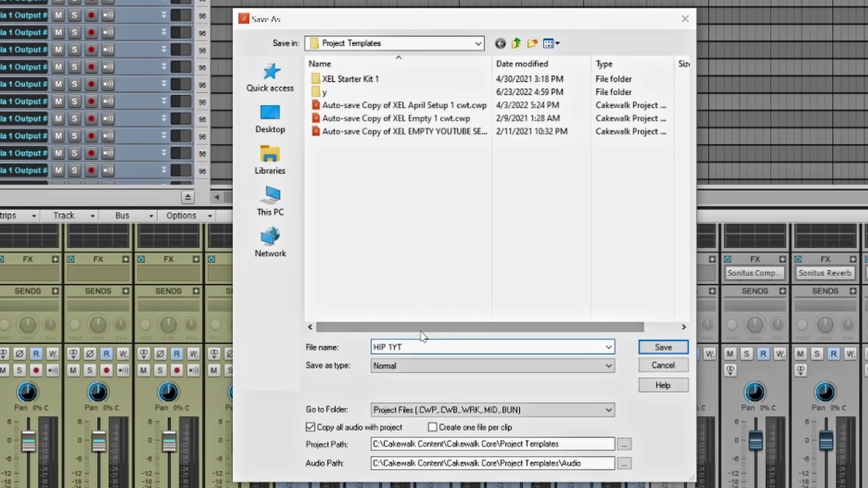
{"action": "key", "text": "Tab"}
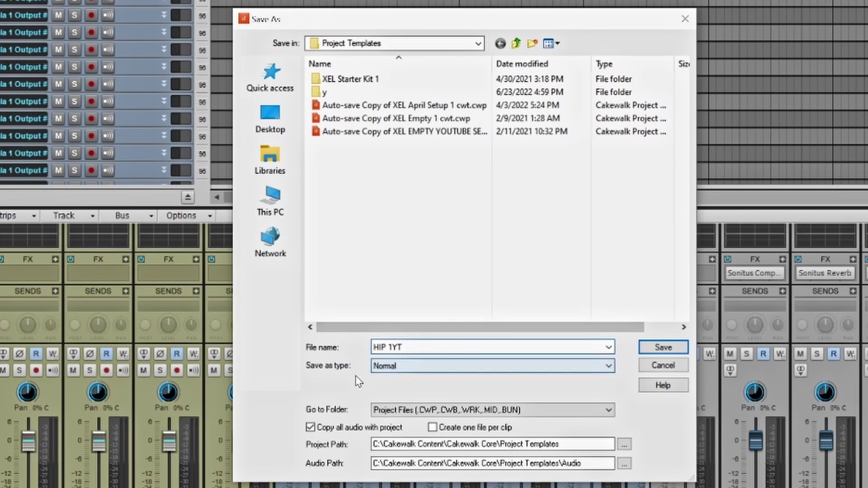
{"action": "left_click", "coordinate": [430, 366]}
{"action": "left_click", "coordinate": [422, 388]}
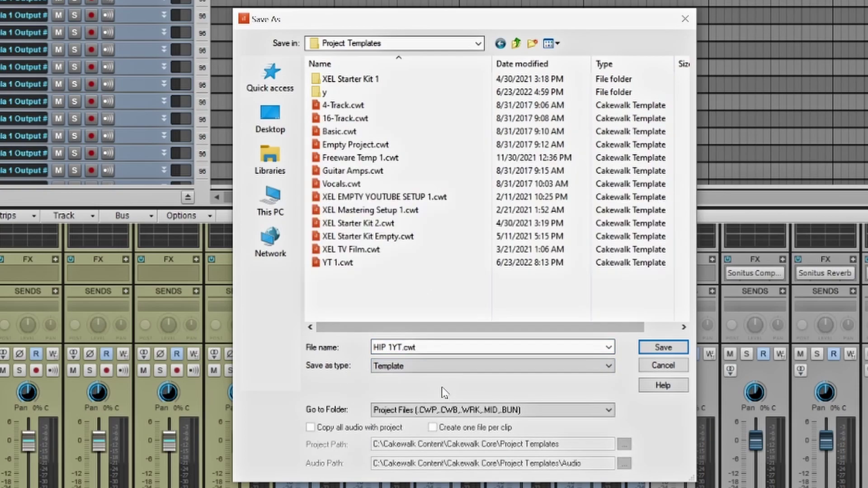
Switch the save folder to Template Files and save the project template as HIP Hop YT
{"action": "left_click", "coordinate": [437, 417]}
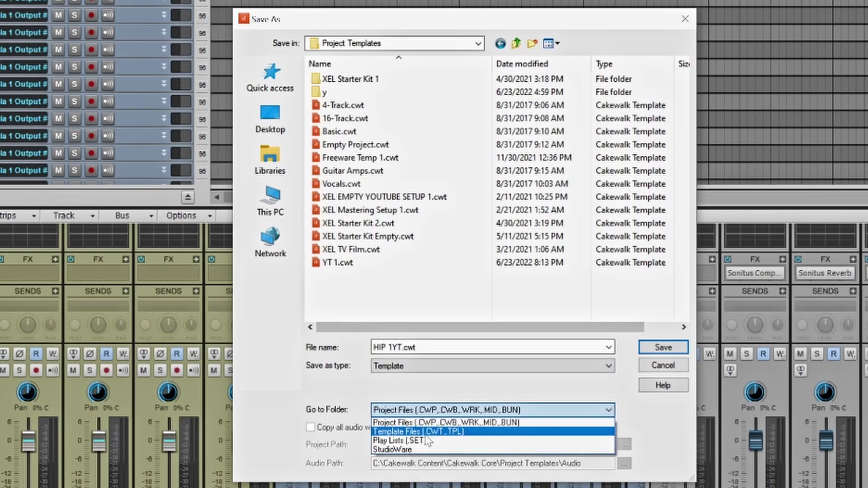
{"action": "key", "text": "Escape"}
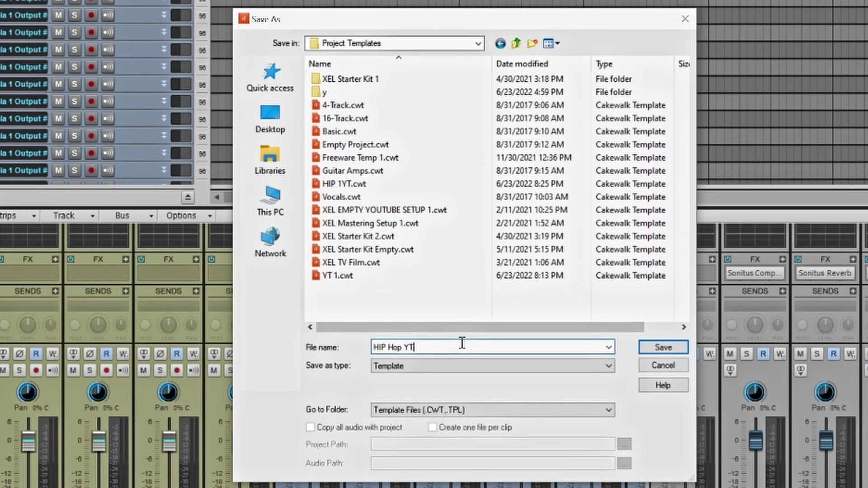
{"action": "left_click", "coordinate": [663, 348]}
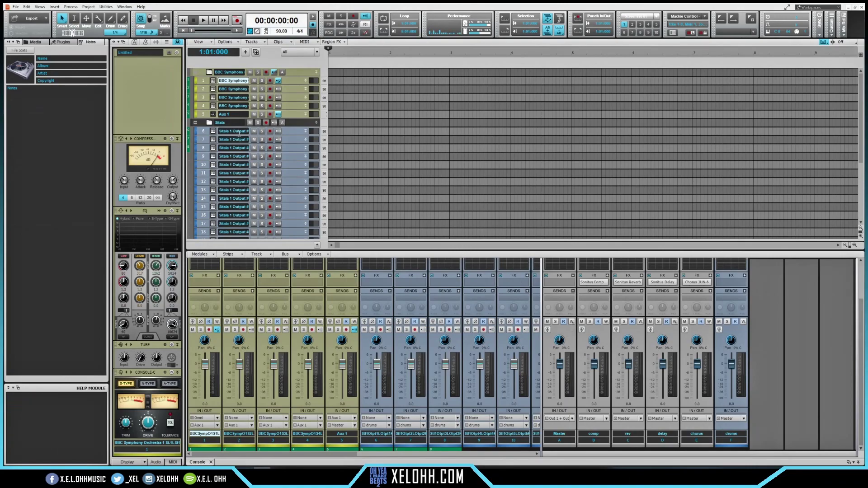
Close the project and show the templates available for a new project on the start screen
{"action": "left_click", "coordinate": [16, 7]}
{"action": "left_click", "coordinate": [38, 36]}
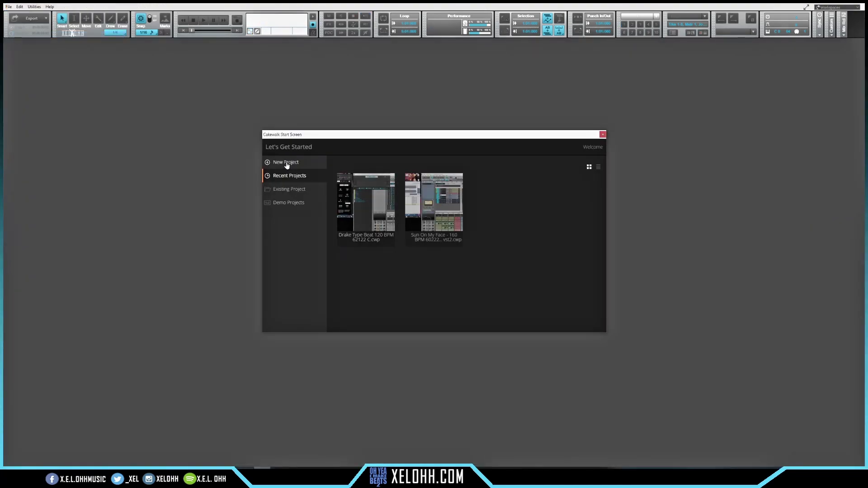
{"action": "left_click", "coordinate": [287, 163]}
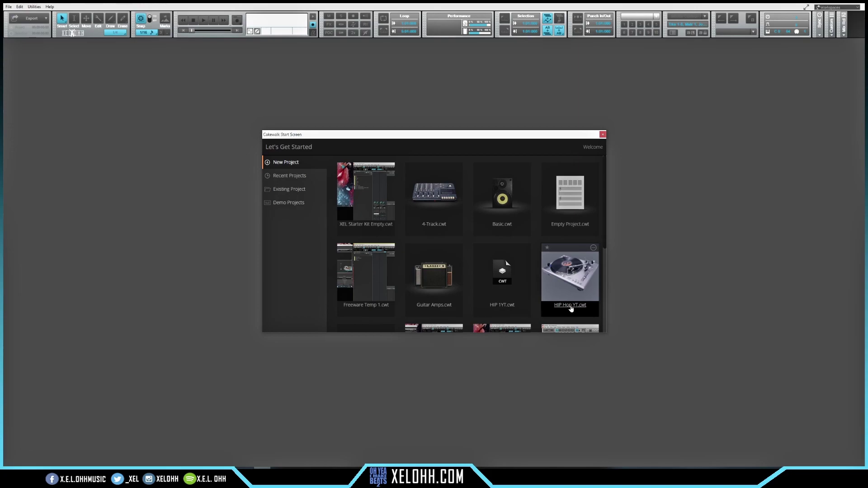
Start a project from the HIP Hop YT template and set its picture to Turntable 1.bmp from the Hardware track icons
{"action": "left_click", "coordinate": [571, 275]}
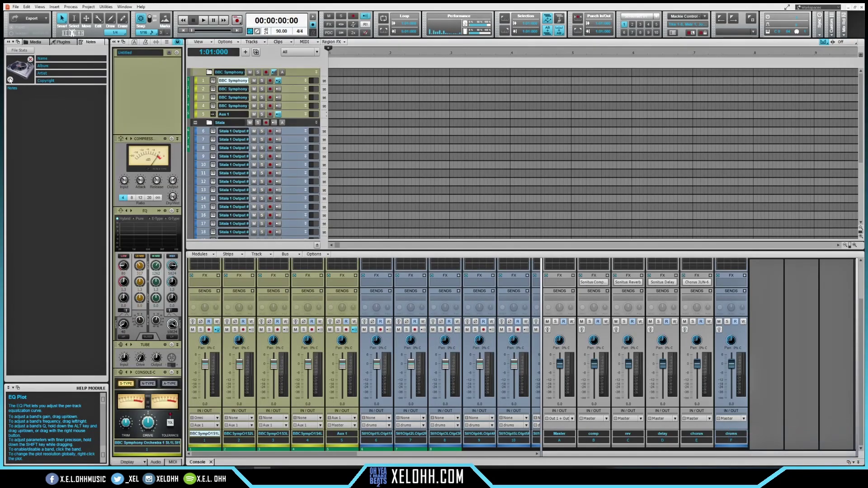
{"action": "left_click", "coordinate": [10, 80]}
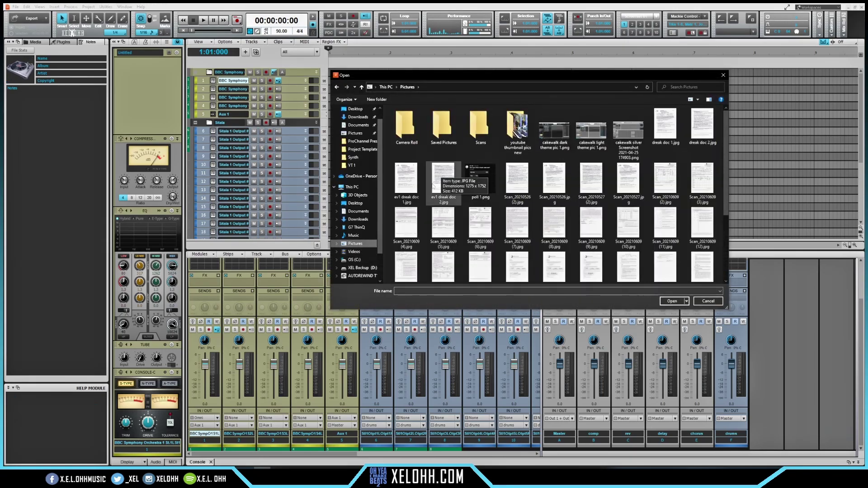
{"action": "left_click", "coordinate": [353, 261]}
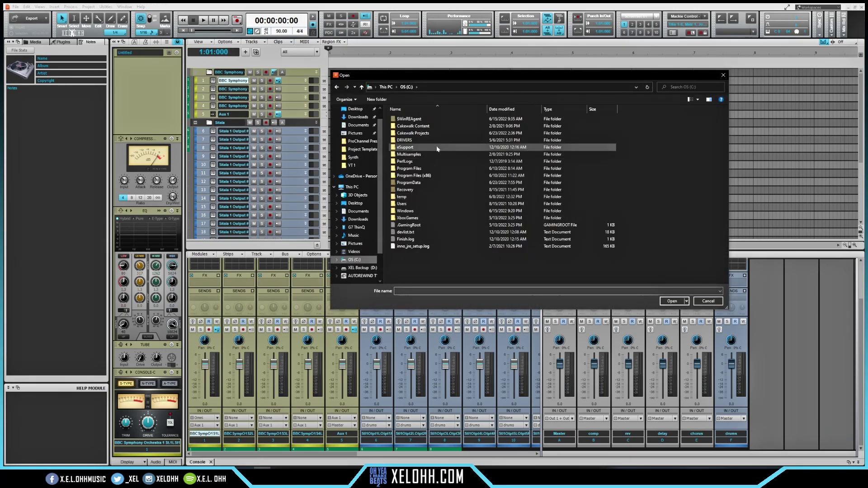
{"action": "double_click", "coordinate": [409, 129]}
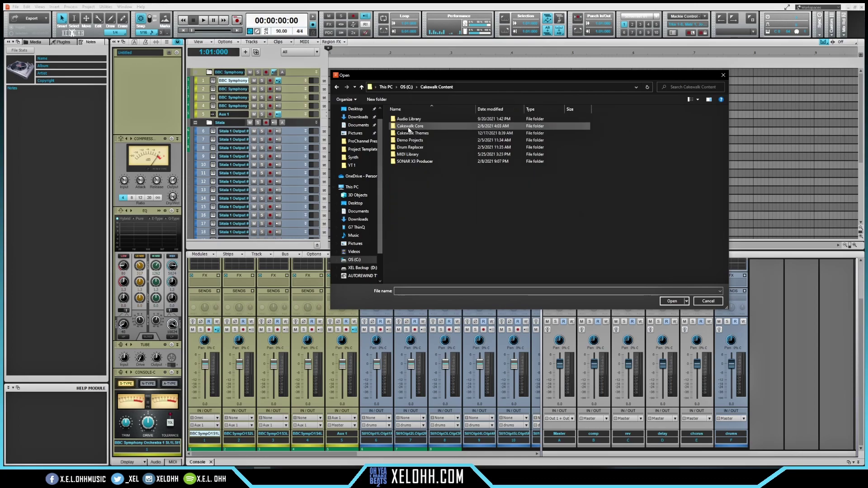
{"action": "double_click", "coordinate": [411, 128]}
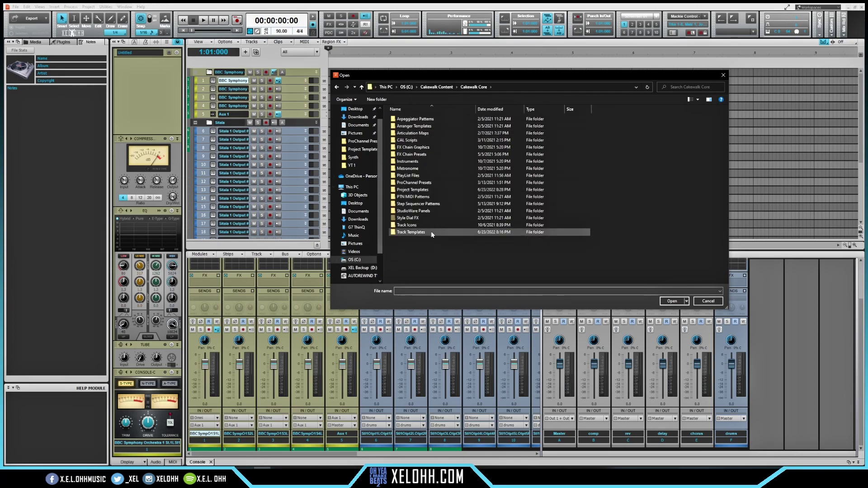
{"action": "double_click", "coordinate": [427, 232]}
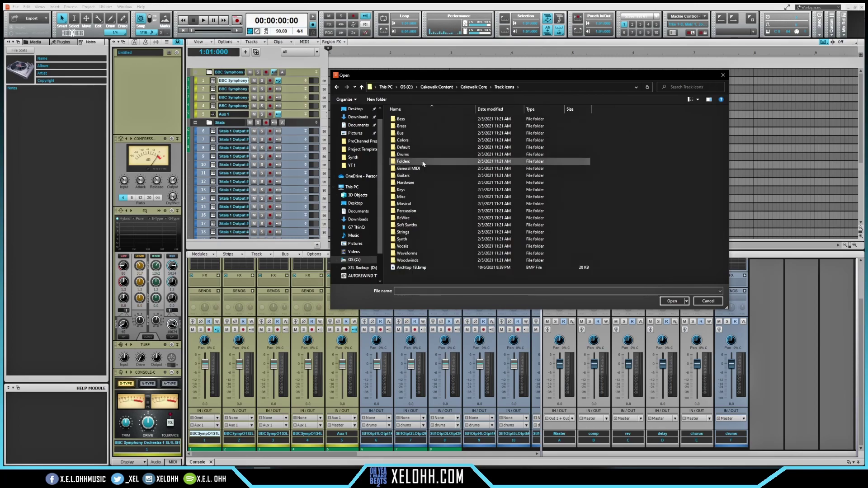
{"action": "double_click", "coordinate": [406, 183]}
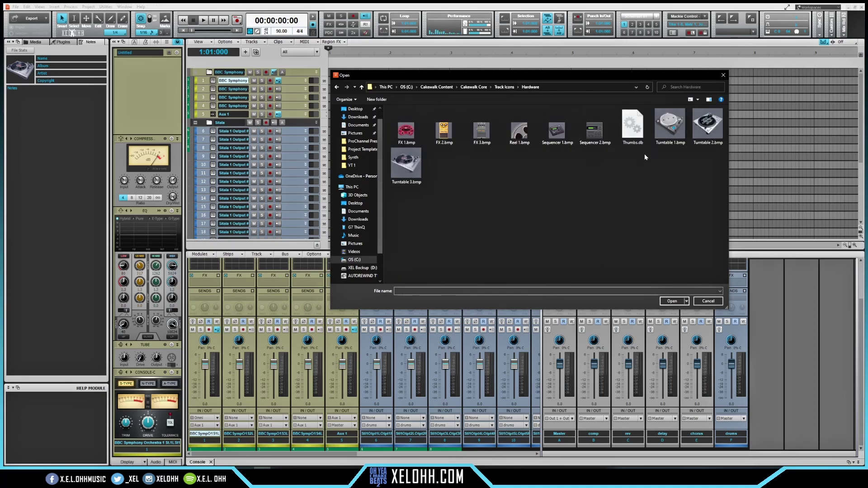
{"action": "left_click", "coordinate": [671, 132]}
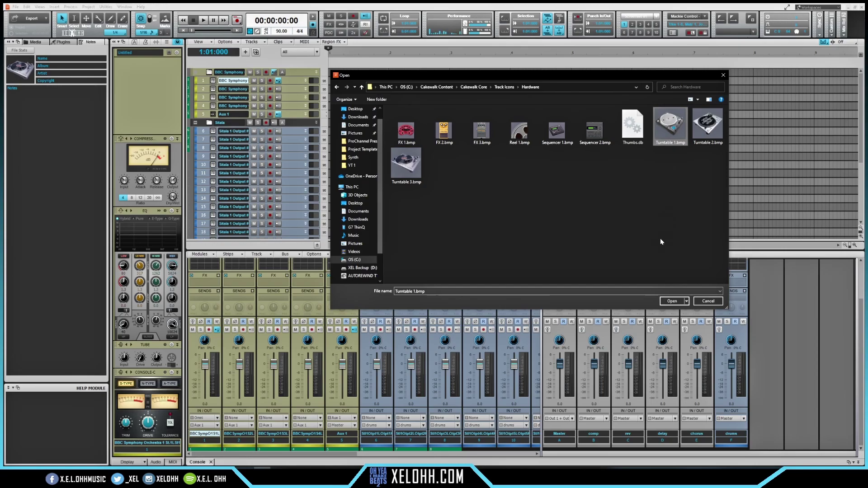
{"action": "left_click", "coordinate": [672, 301]}
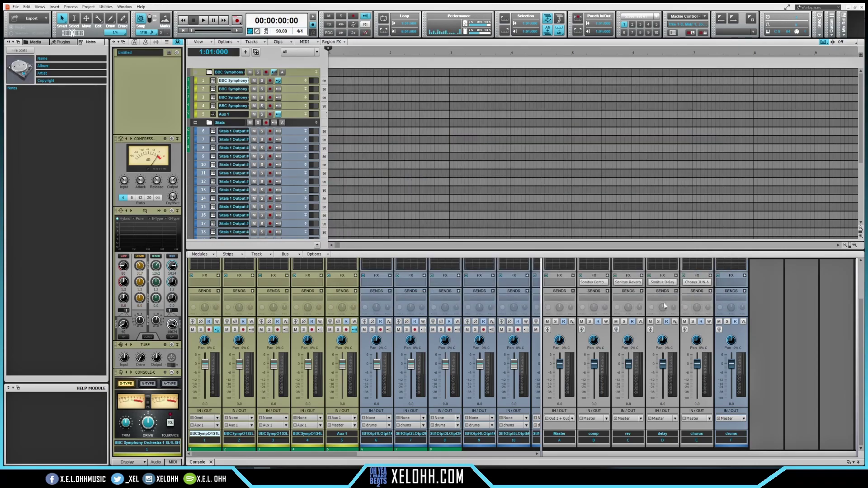
Set up saving the project in the Template Files folder with the file type Template
{"action": "left_click", "coordinate": [16, 8]}
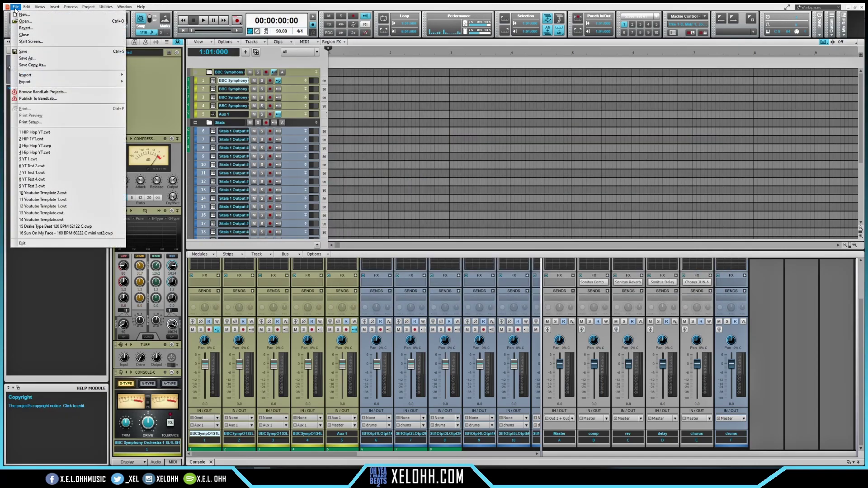
{"action": "left_click", "coordinate": [39, 54]}
{"action": "left_click", "coordinate": [434, 346]}
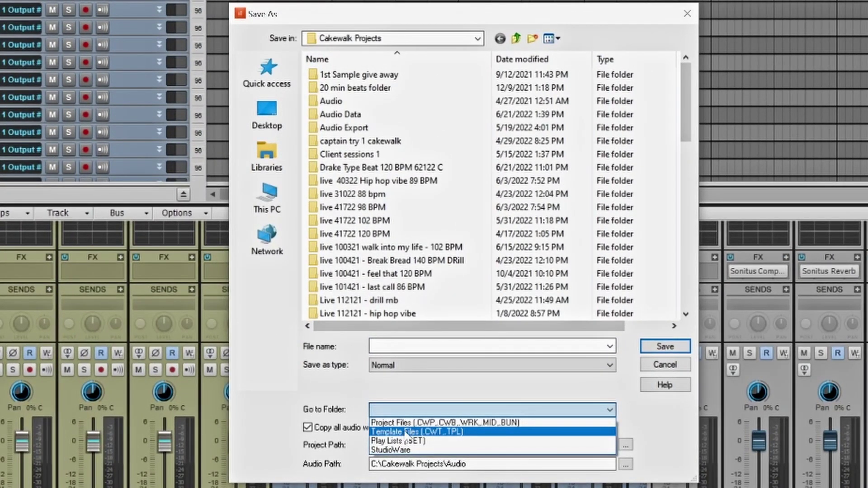
{"action": "left_click", "coordinate": [399, 434]}
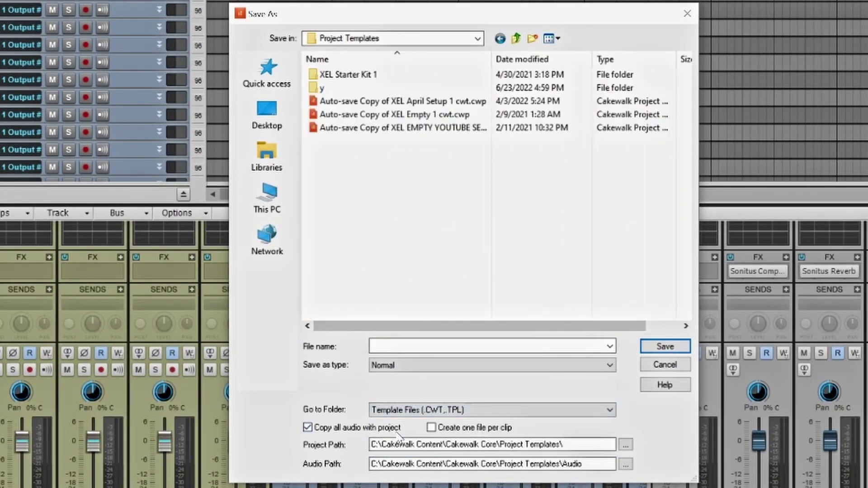
{"action": "left_click", "coordinate": [393, 365]}
{"action": "left_click", "coordinate": [412, 388]}
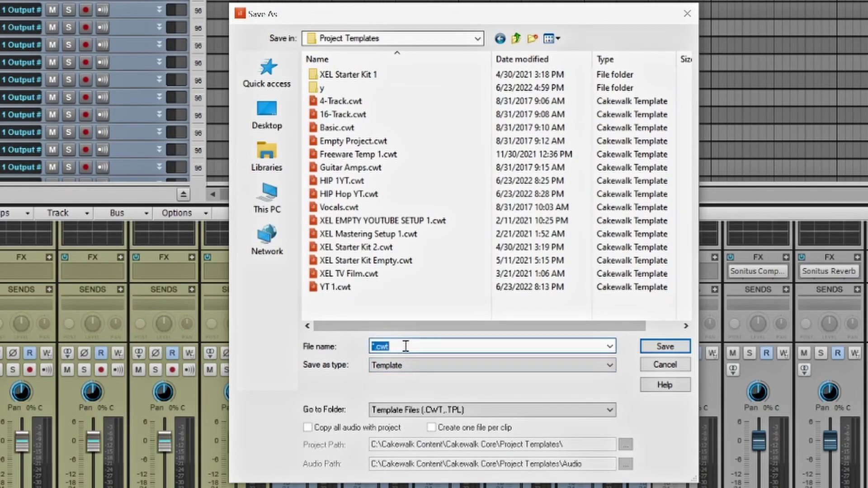
Name the template Hip Hop 2 YT and save it
{"action": "key", "text": "BackSpace"}
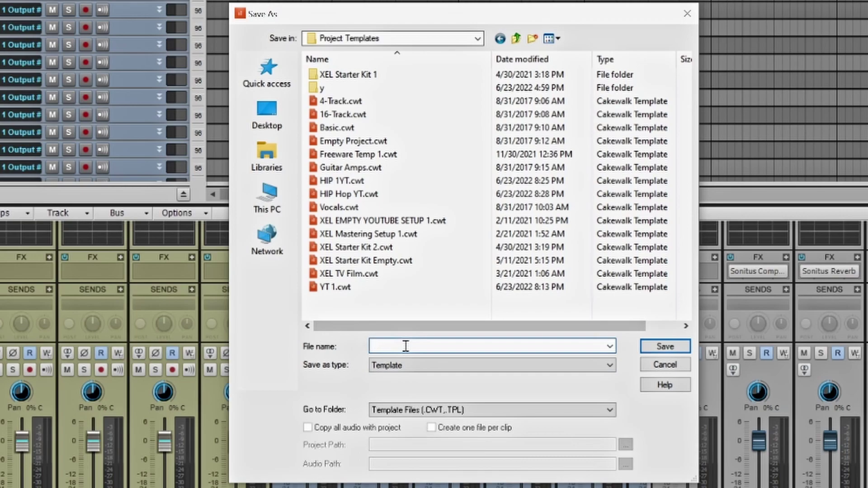
{"action": "type", "text": "Hi"}
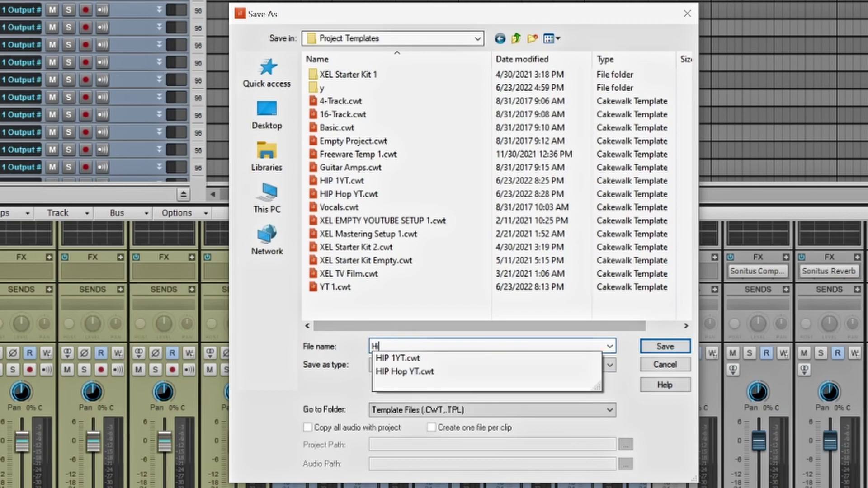
{"action": "type", "text": "p Hop "}
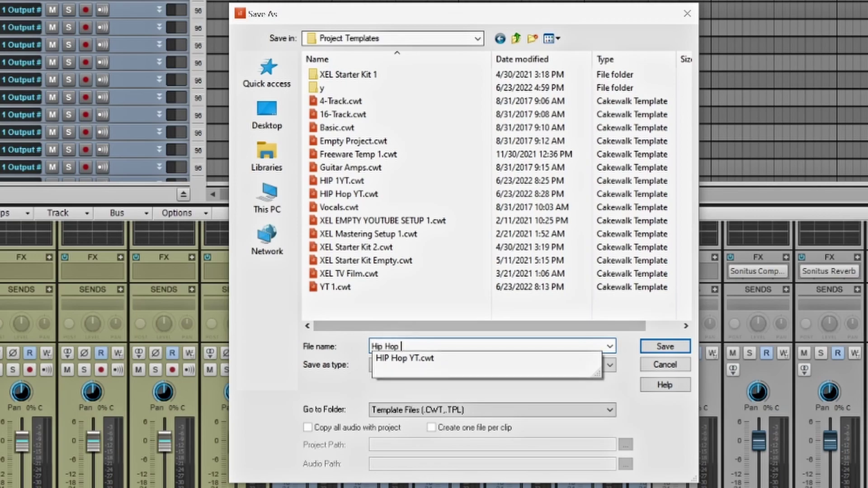
{"action": "type", "text": "@ YT"}
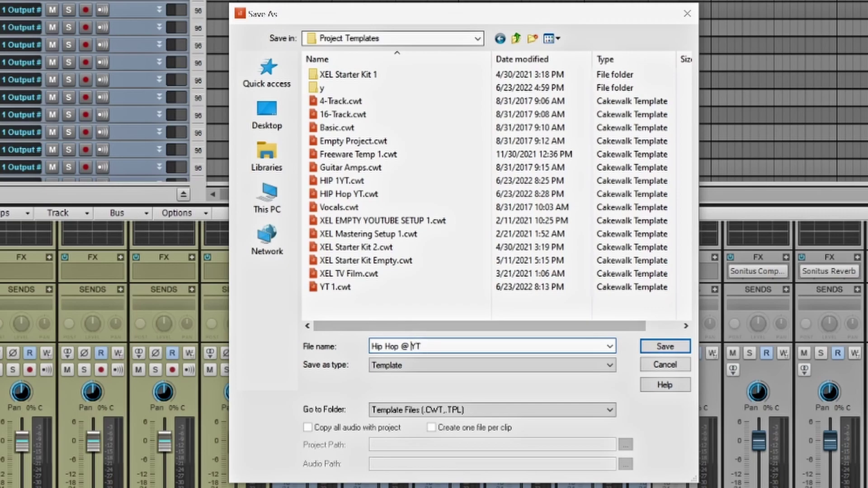
{"action": "key", "text": "BackSpace"}
{"action": "type", "text": "2"}
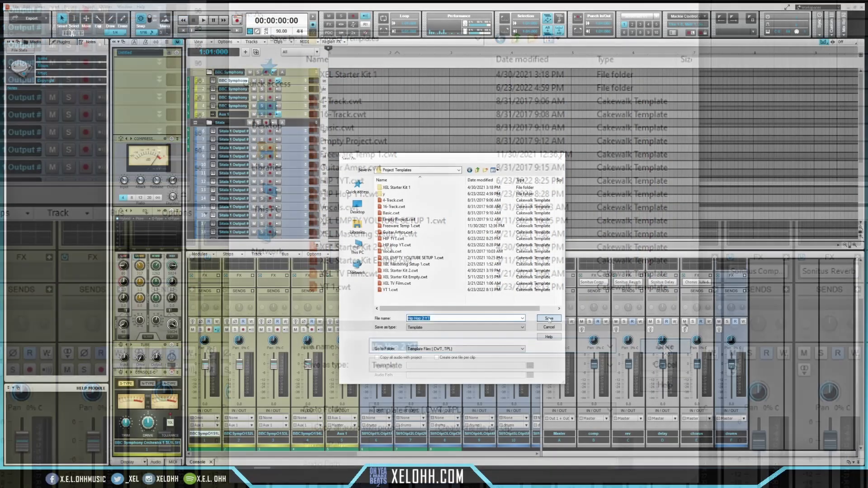
{"action": "left_click", "coordinate": [665, 347]}
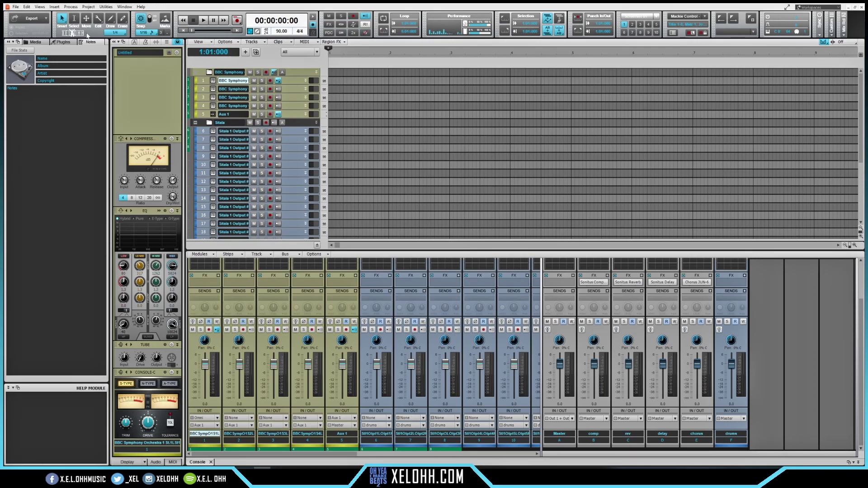
Close the project and look through the new-project templates for Hip Hop 2 YT and HIP Hop YT
{"action": "left_click", "coordinate": [16, 7]}
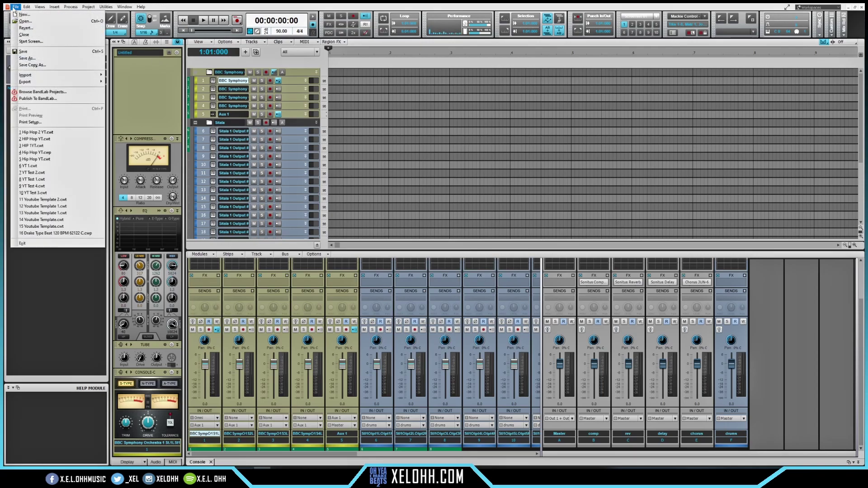
{"action": "left_click", "coordinate": [24, 35]}
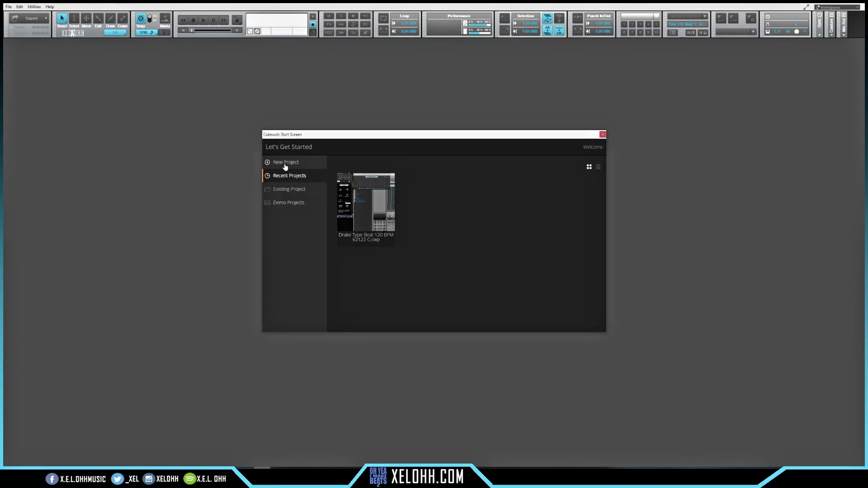
{"action": "left_click", "coordinate": [284, 164]}
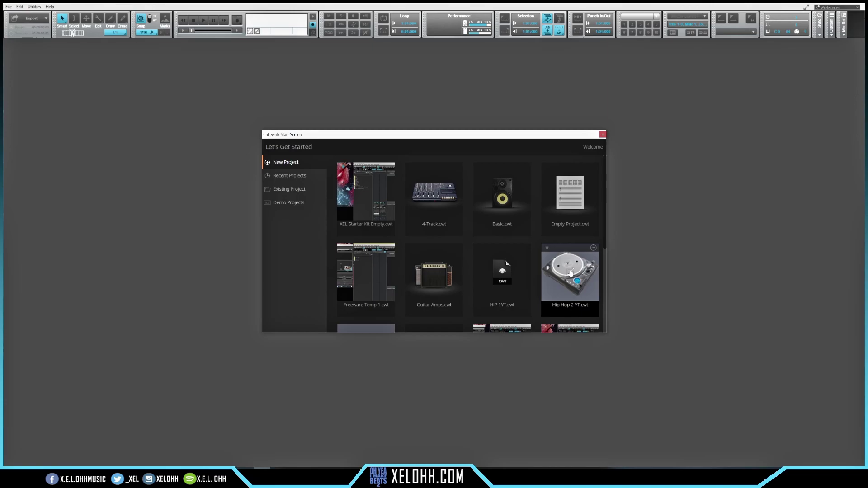
{"action": "scroll", "coordinate": [570, 273], "scroll_direction": "down", "scroll_amount": 3}
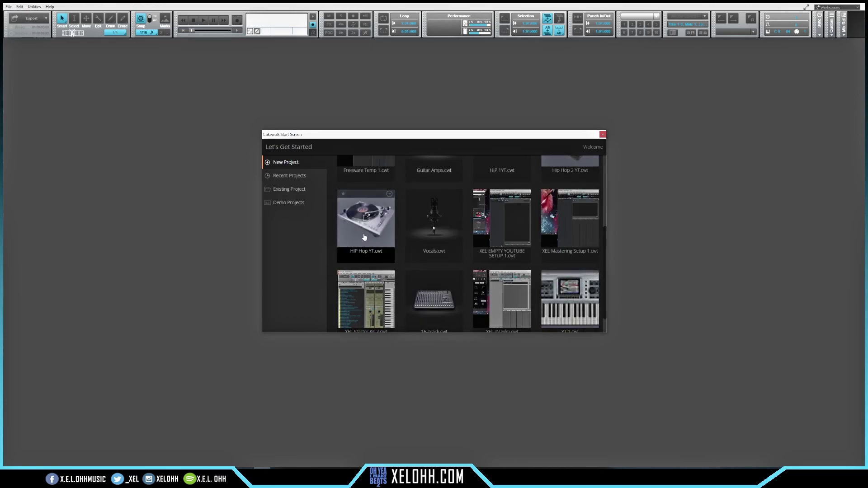
{"action": "scroll", "coordinate": [373, 238], "scroll_direction": "up", "scroll_amount": 3}
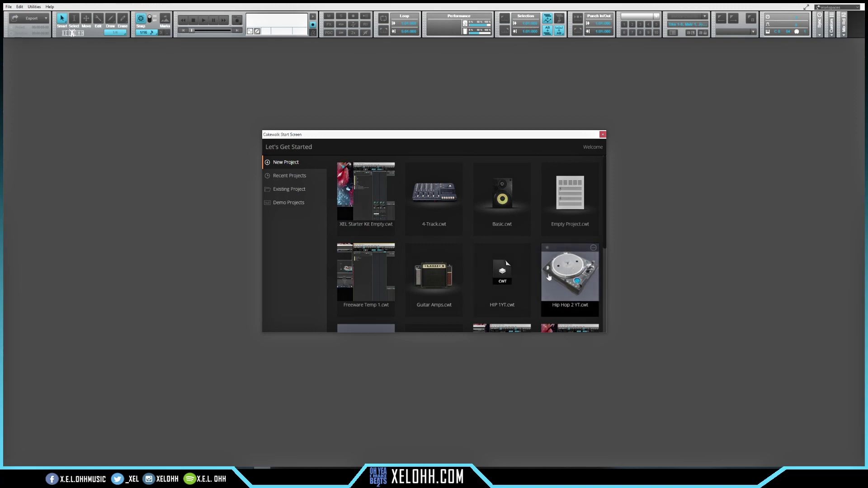
Start a project from the Hip Hop 2 YT template and open the step sequencer for the Sitala drum instrument
{"action": "left_click", "coordinate": [567, 273]}
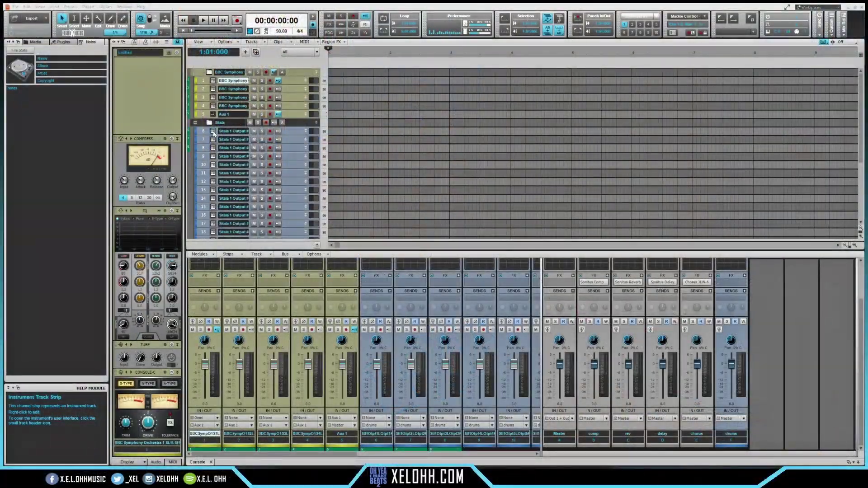
{"action": "left_click", "coordinate": [214, 134]}
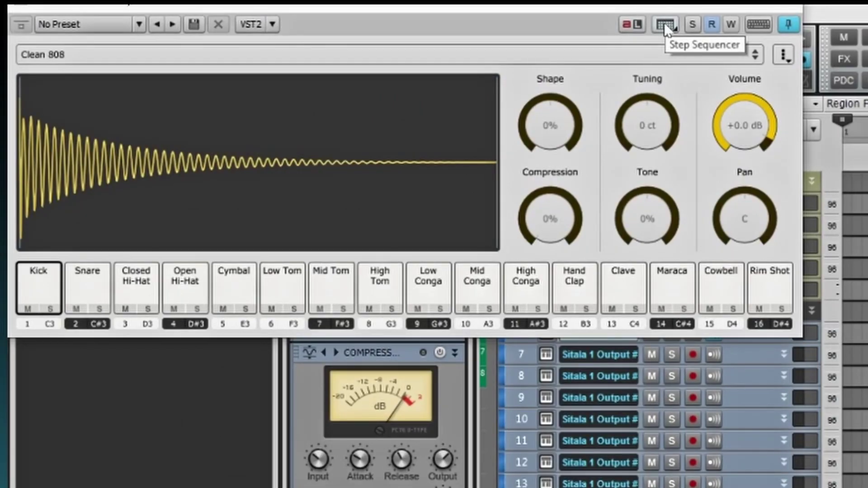
{"action": "left_click", "coordinate": [665, 25]}
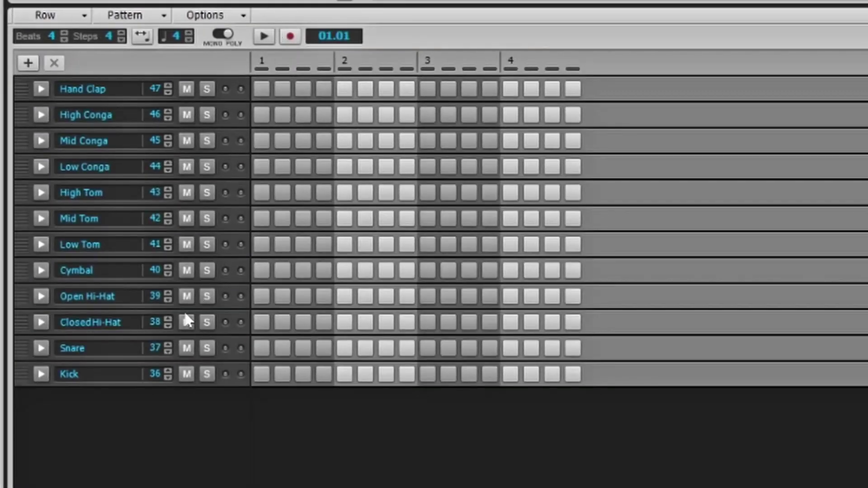
Program kick steps on beats 1 to 4 and snare steps on beats 2 and 4, and play the pattern
{"action": "left_click", "coordinate": [263, 376]}
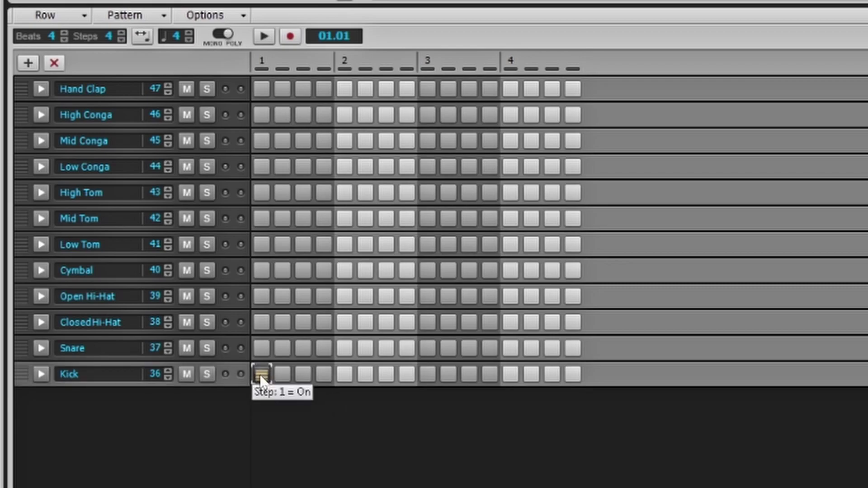
{"action": "left_click", "coordinate": [345, 376]}
{"action": "left_click", "coordinate": [429, 377]}
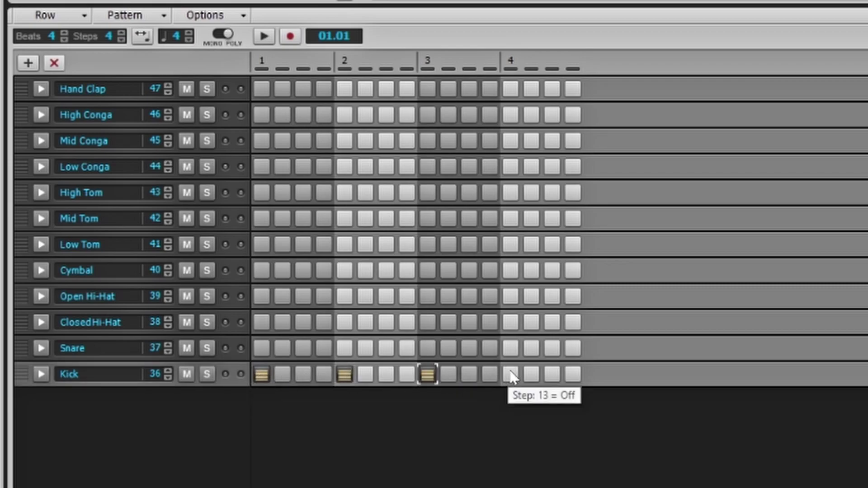
{"action": "left_click", "coordinate": [513, 376]}
{"action": "left_click", "coordinate": [344, 350]}
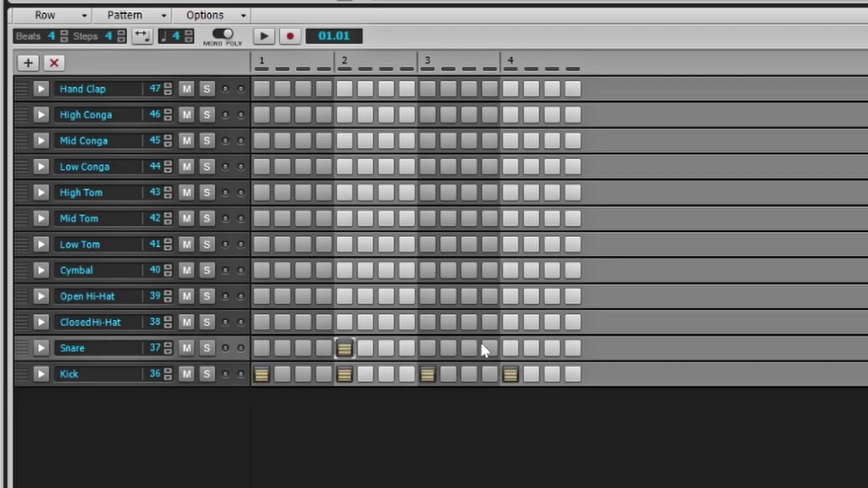
{"action": "left_click", "coordinate": [511, 348]}
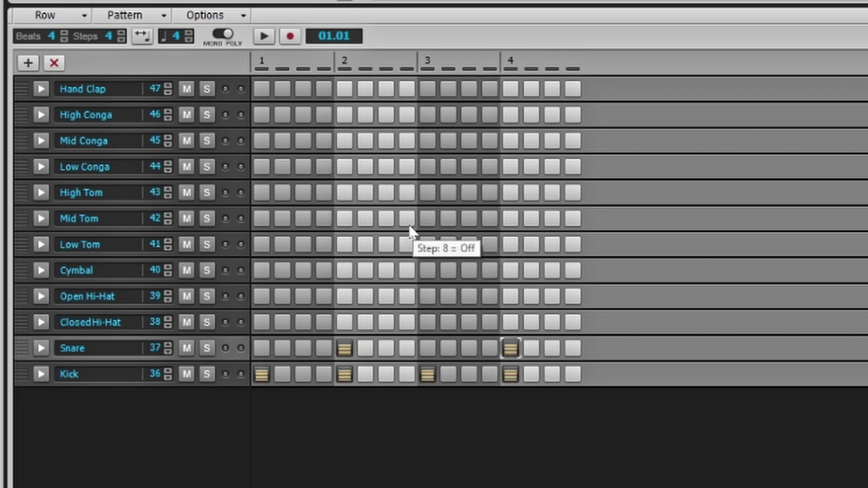
{"action": "key", "text": "space"}
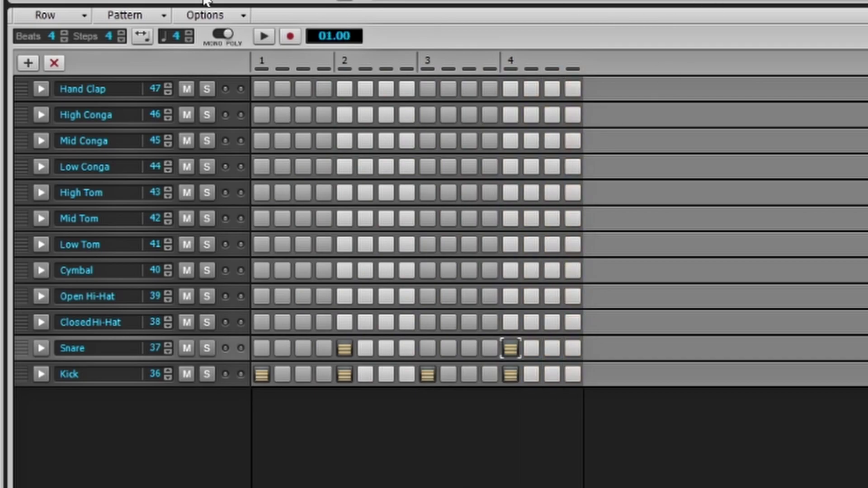
Fill the Closed Hi-Hat row with a hit on every second step
{"action": "left_click", "coordinate": [246, 324]}
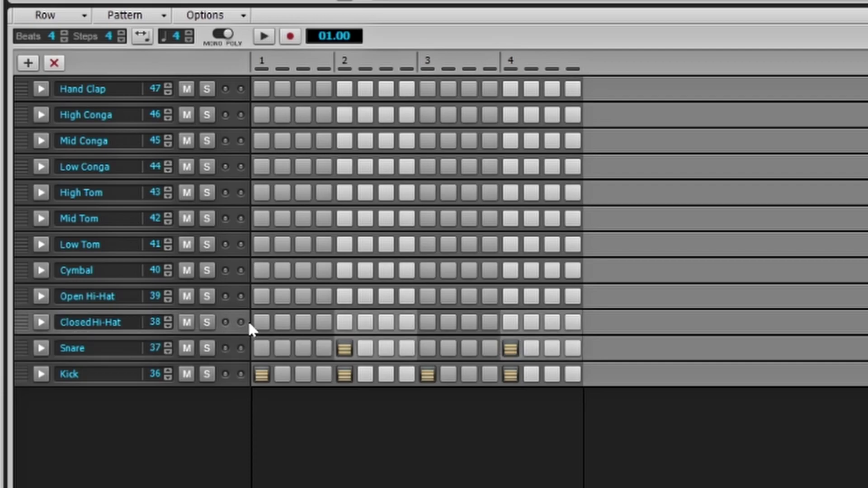
{"action": "right_click", "coordinate": [248, 318]}
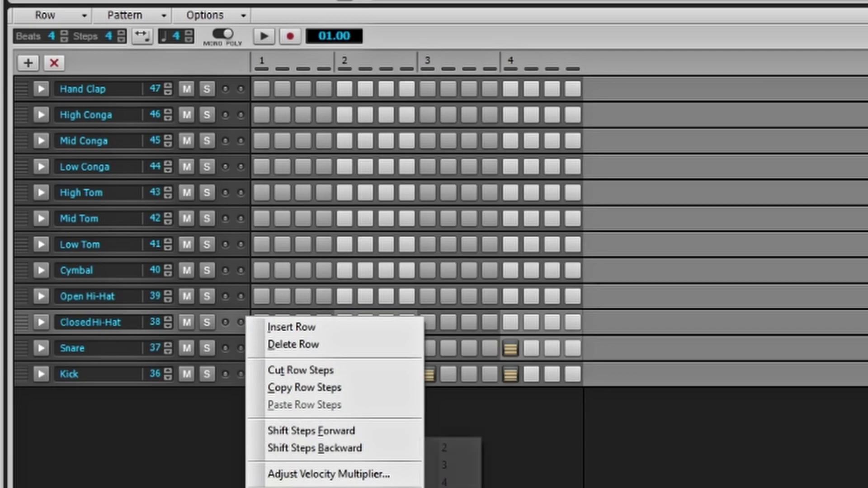
{"action": "left_click", "coordinate": [458, 446]}
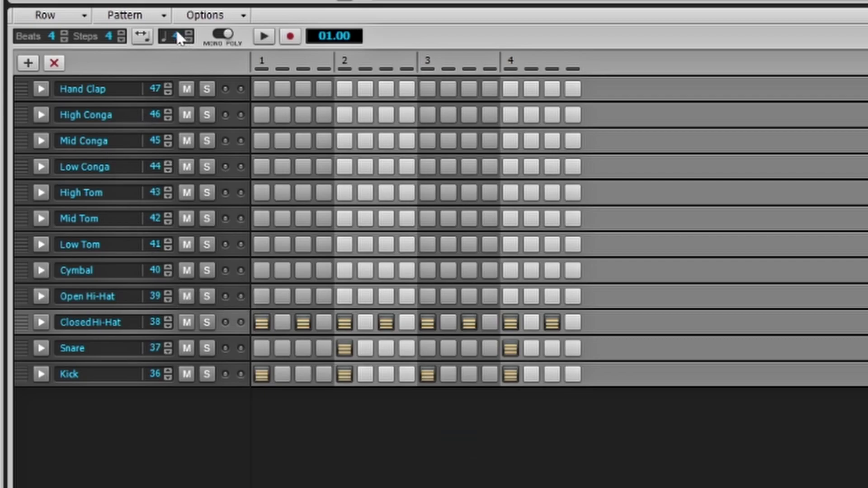
Start saving the step pattern as a file and create a folder named YT Drum inside Step Sequencer Patterns
{"action": "left_click", "coordinate": [163, 17]}
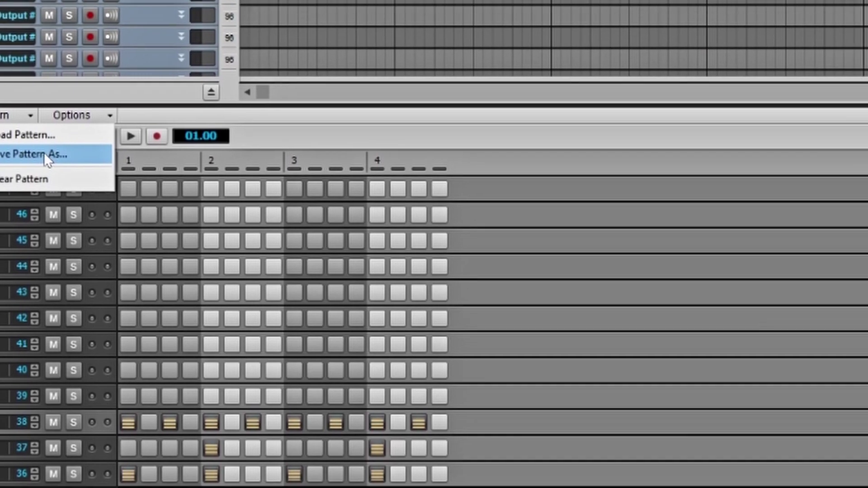
{"action": "left_click", "coordinate": [177, 54]}
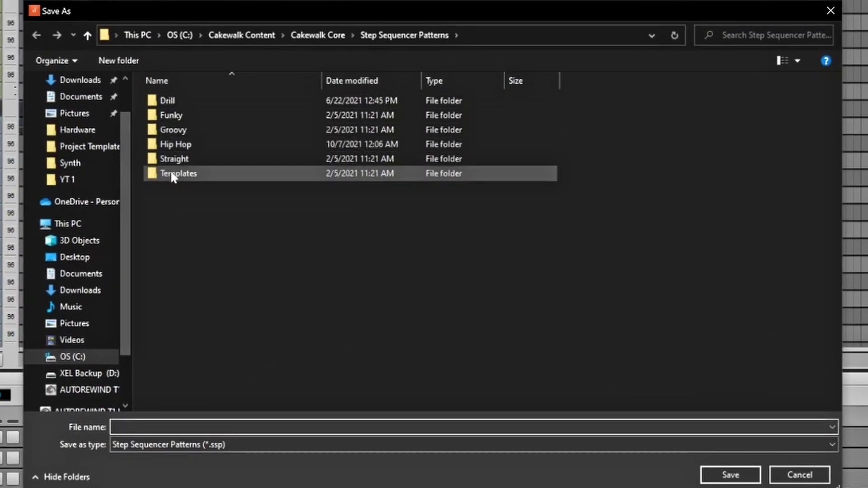
{"action": "right_click", "coordinate": [201, 273]}
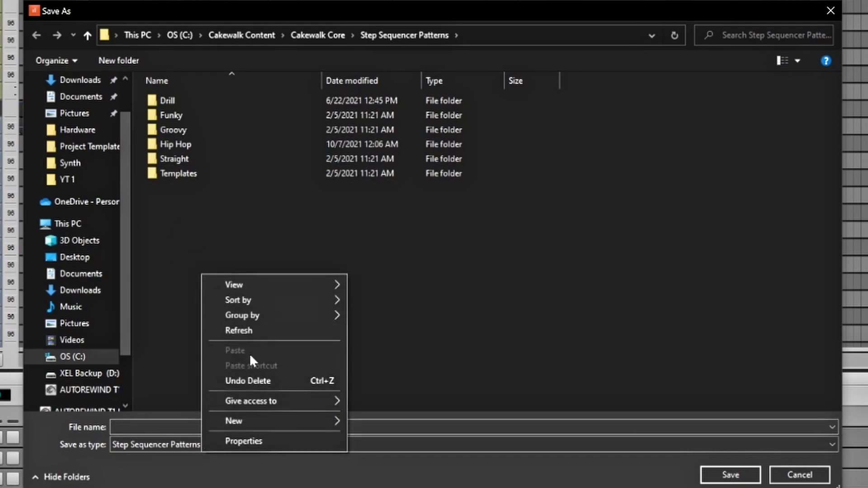
{"action": "mouse_move", "coordinate": [306, 421]}
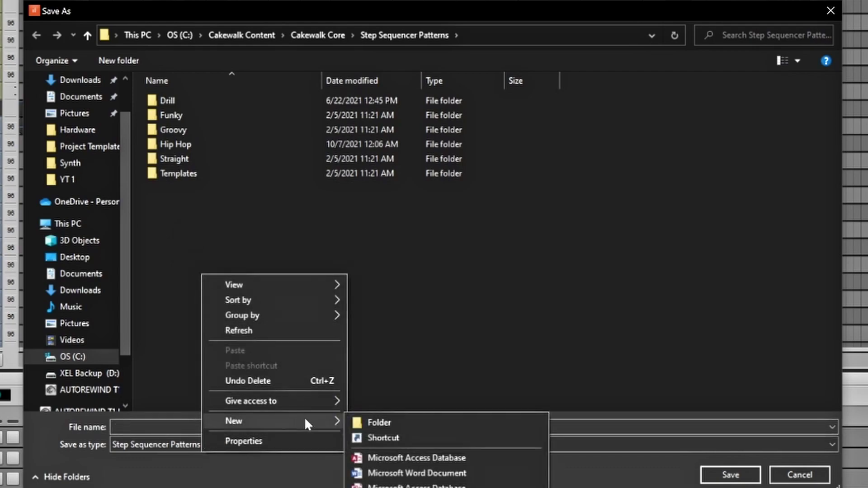
{"action": "left_click", "coordinate": [378, 422]}
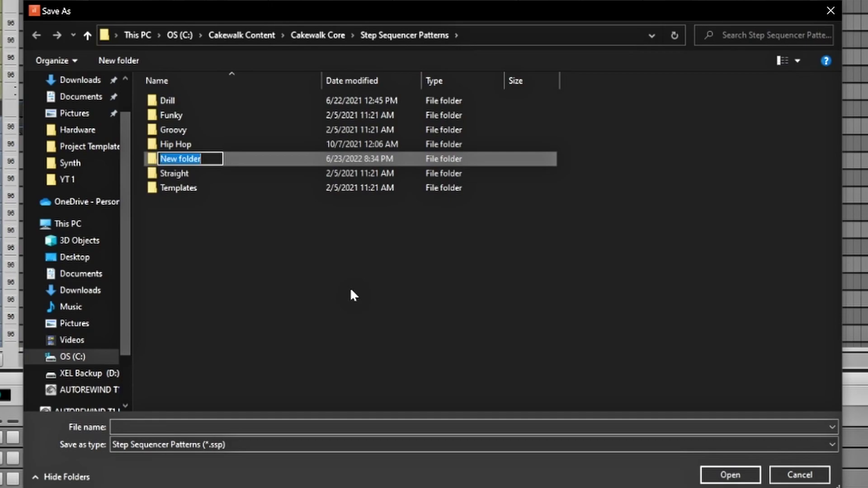
{"action": "type", "text": "YT"}
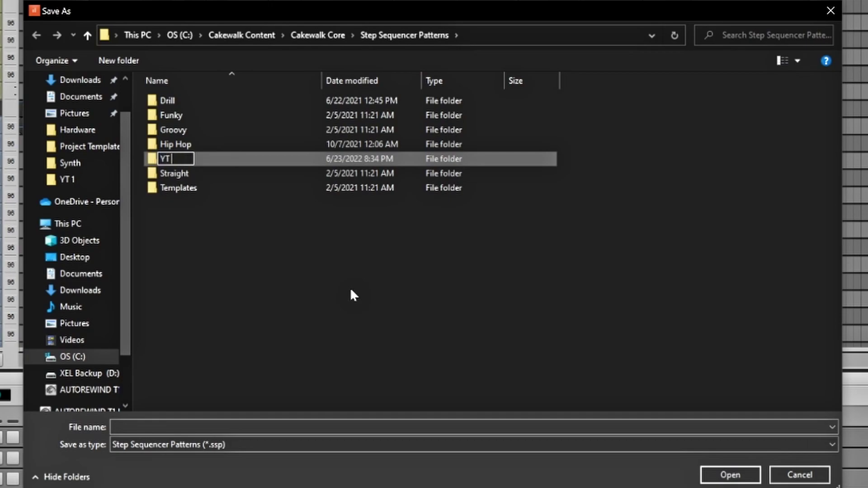
{"action": "type", "text": " Drum"}
{"action": "key", "text": "Return"}
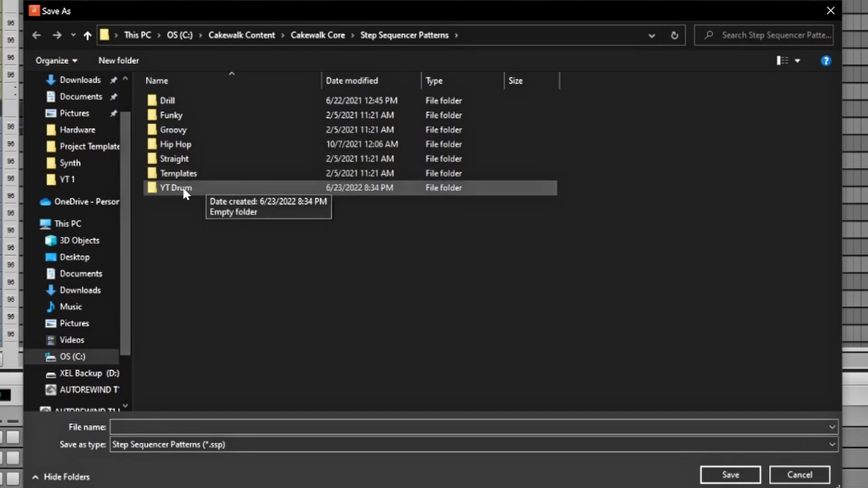
Save the drum pattern as Basics in the YT Drum folder
{"action": "double_click", "coordinate": [183, 187]}
{"action": "left_click", "coordinate": [193, 427]}
{"action": "type", "text": "Basics"}
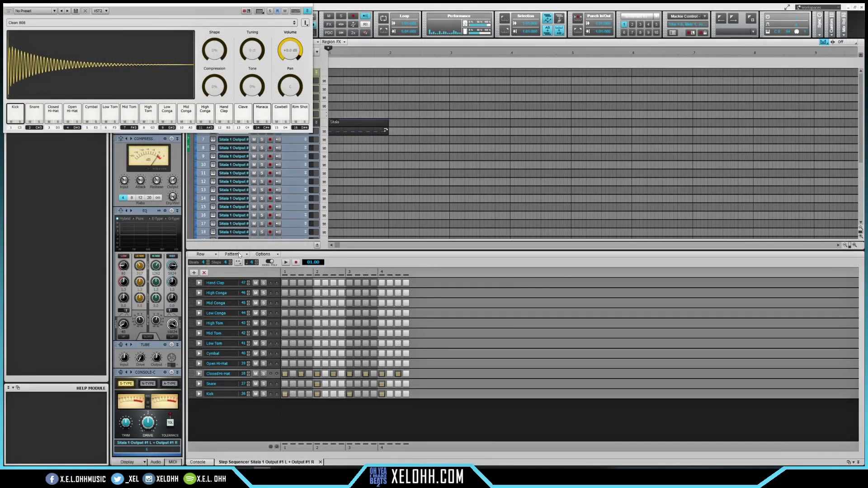
Erase all closed hi-hat, snare and kick steps from the step sequencer grid
{"action": "left_click_drag", "start_coordinate": [399, 374], "coordinate": [296, 380]}
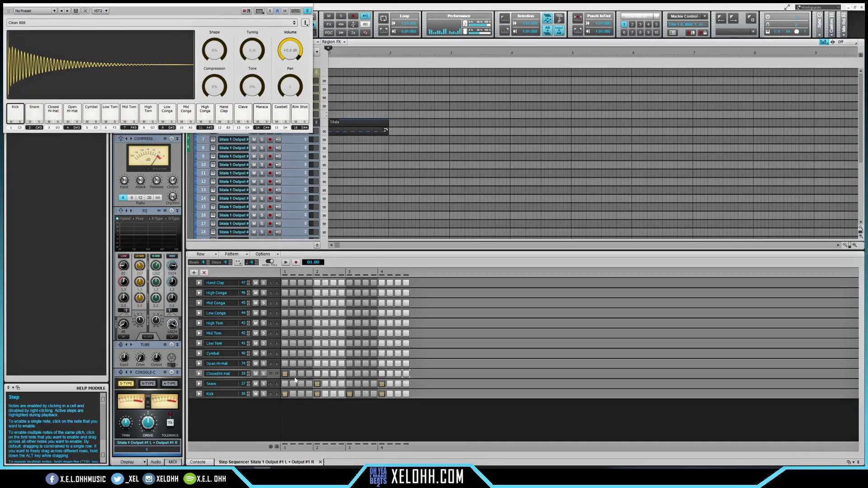
{"action": "key", "text": "ctrl+z"}
{"action": "key", "text": "ctrl+z"}
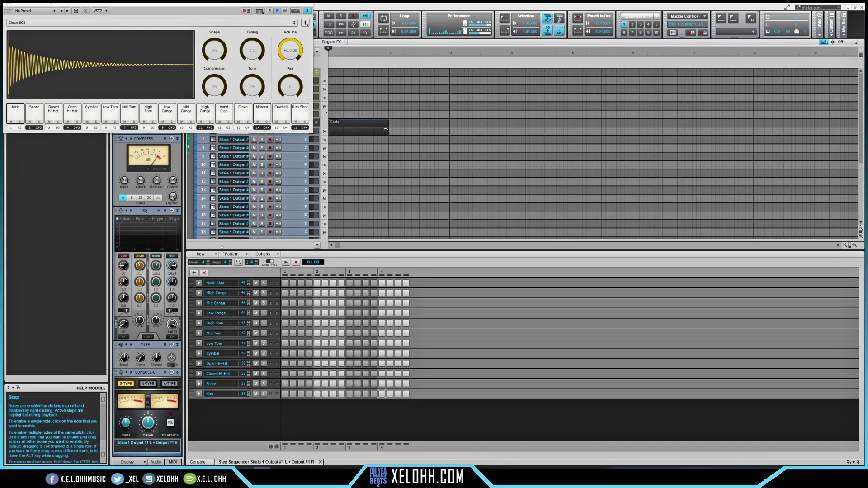
Load the Basics.ssp pattern from the YT Drum folder into the step sequencer
{"action": "left_click", "coordinate": [247, 256]}
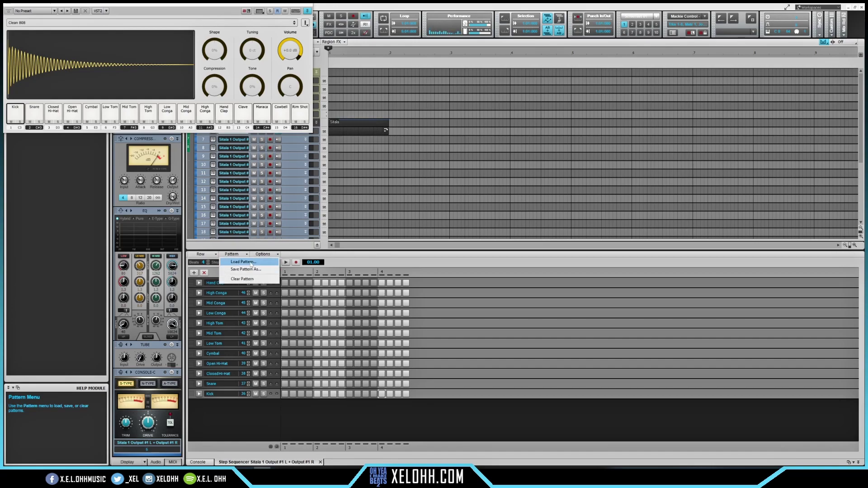
{"action": "left_click", "coordinate": [251, 264]}
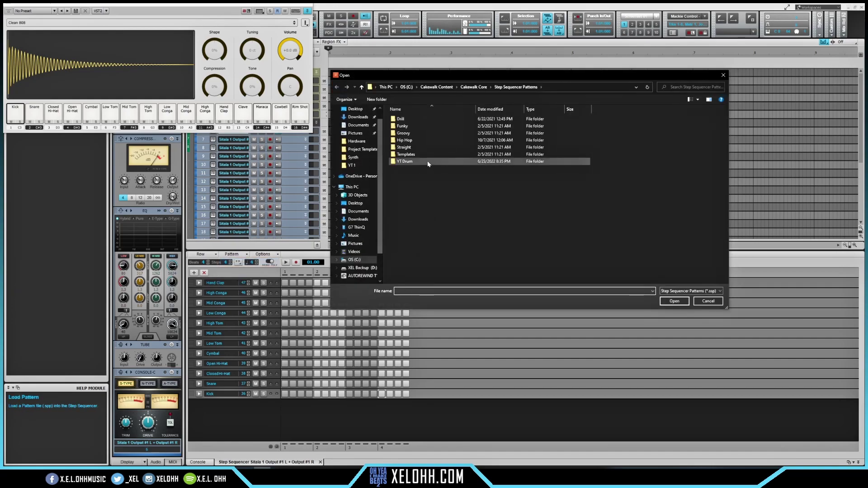
{"action": "double_click", "coordinate": [413, 162]}
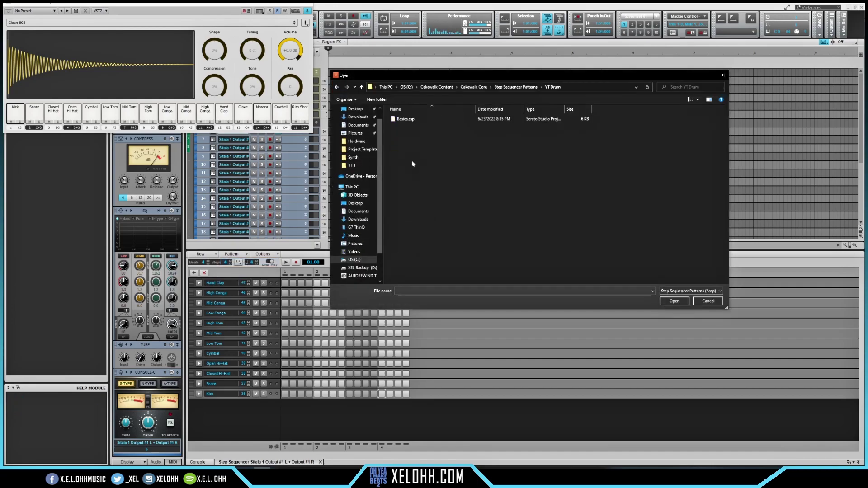
{"action": "double_click", "coordinate": [406, 119]}
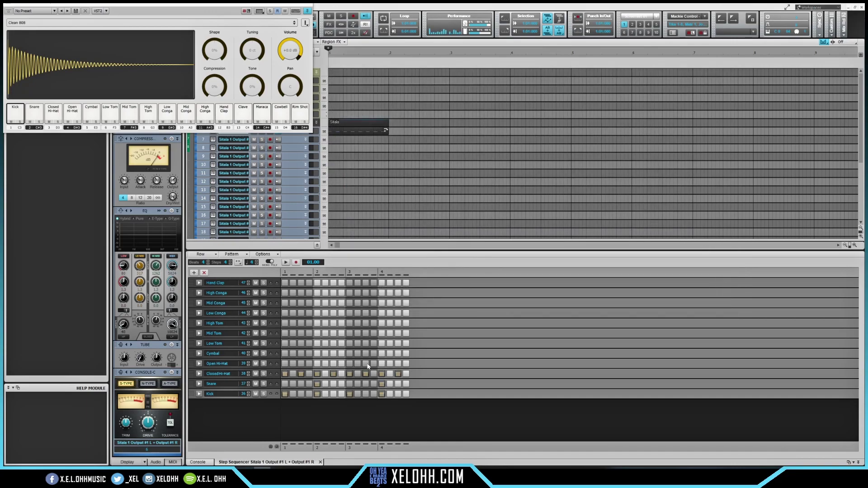